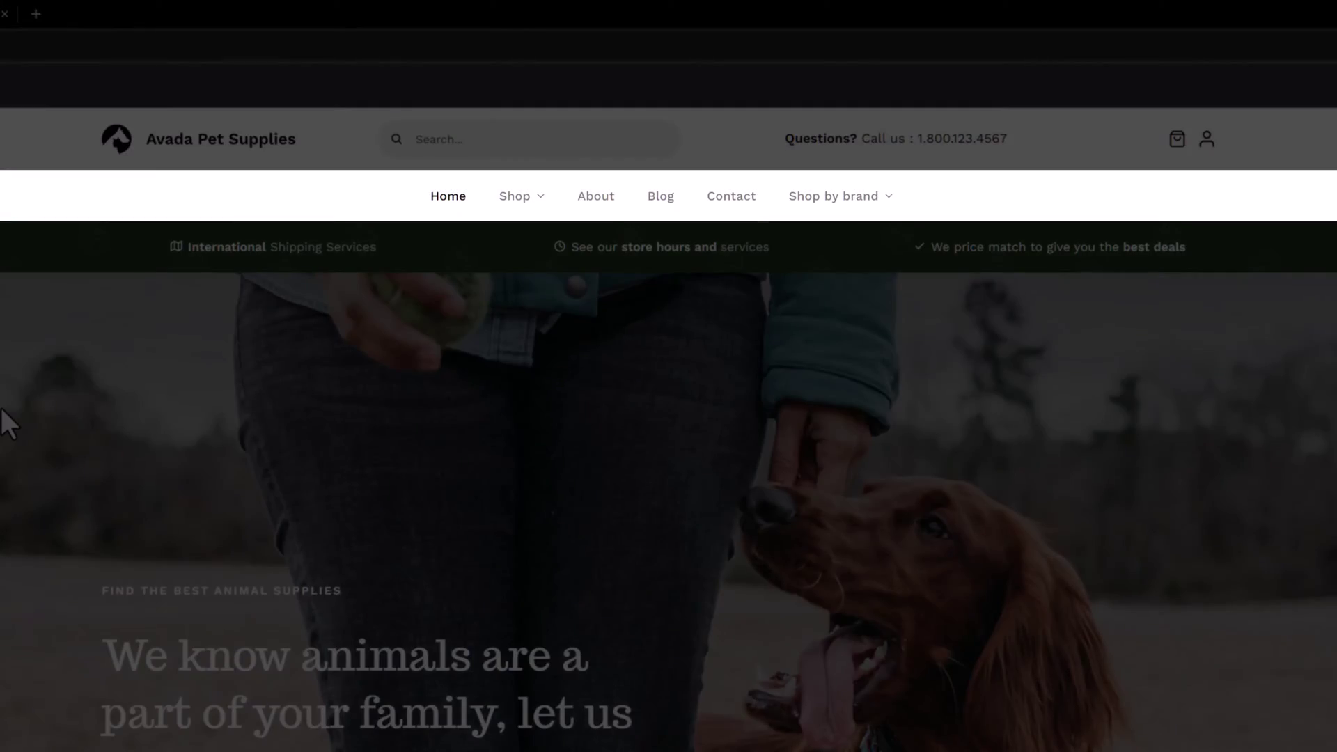
Review the sticky and position options of the Global Header's Header - Tier 2 container
scroll(2, 407, down, 3)
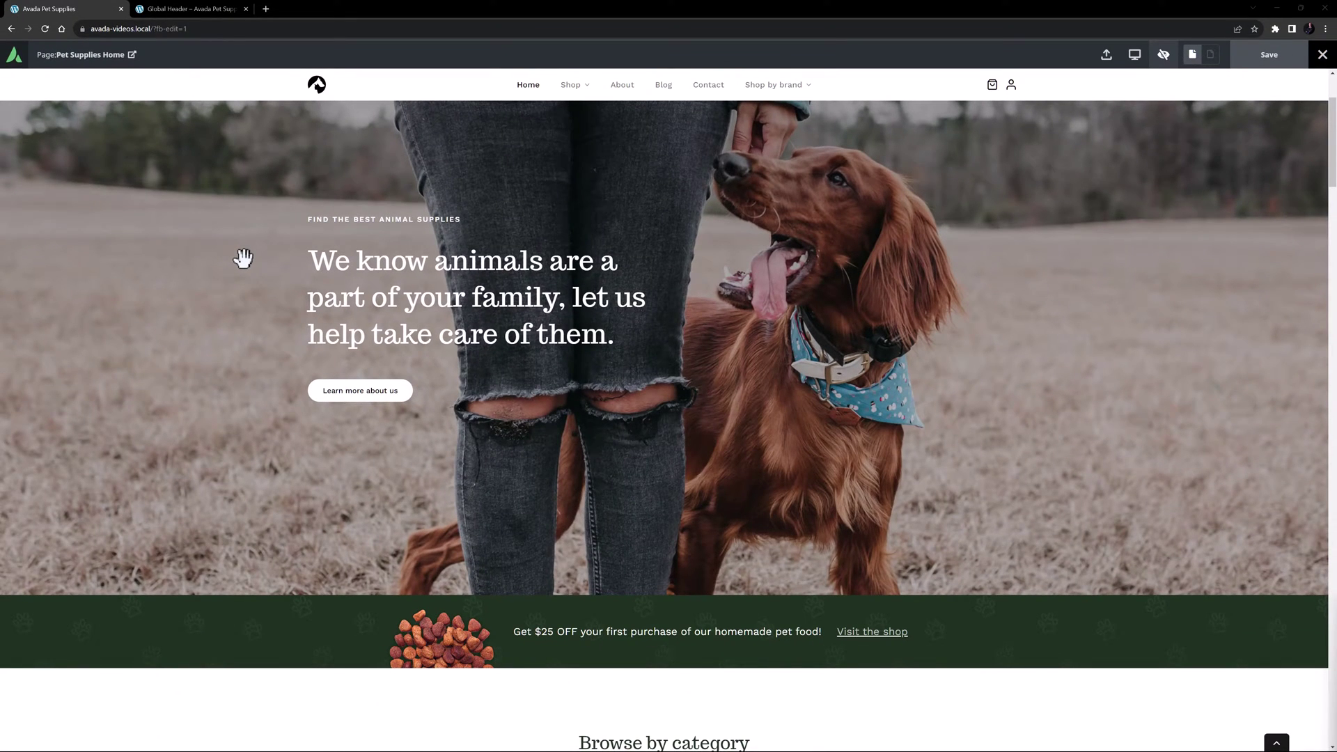
scroll(243, 258, down, 5)
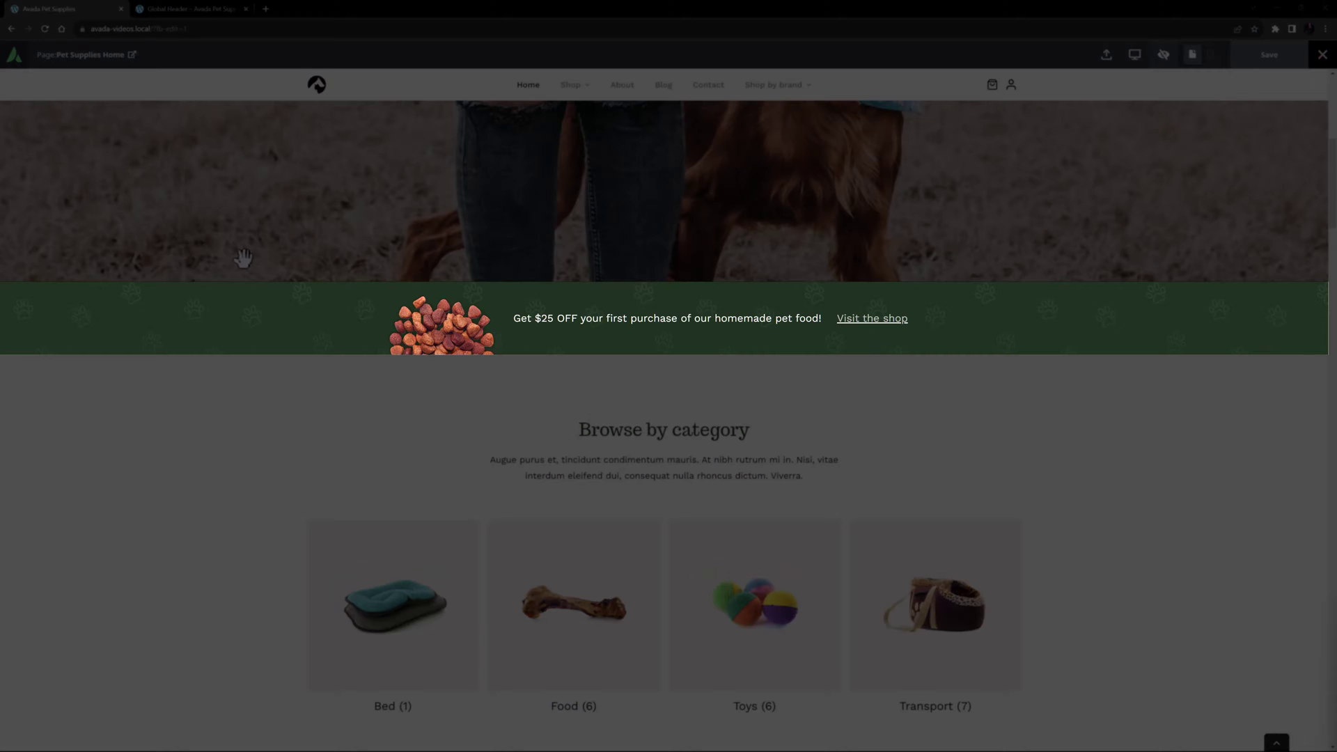
scroll(243, 258, down, 4)
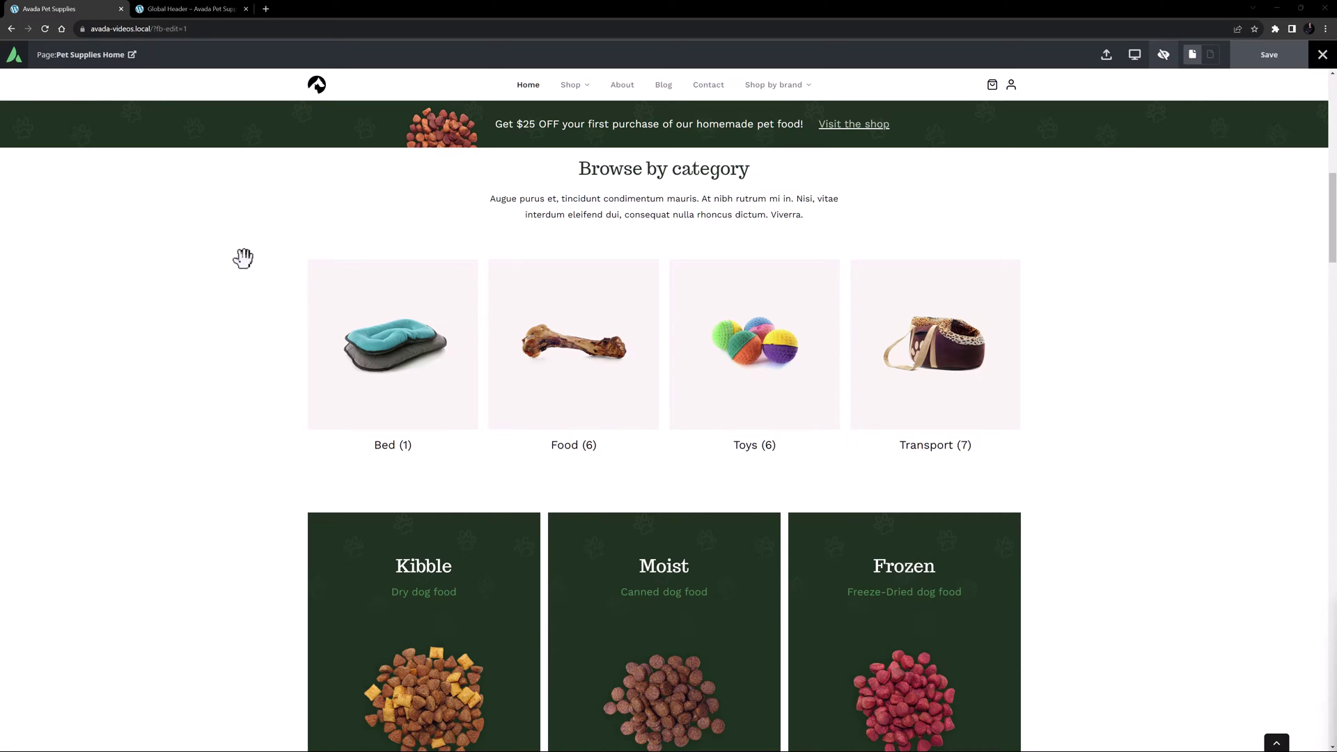
scroll(243, 258, up, 10)
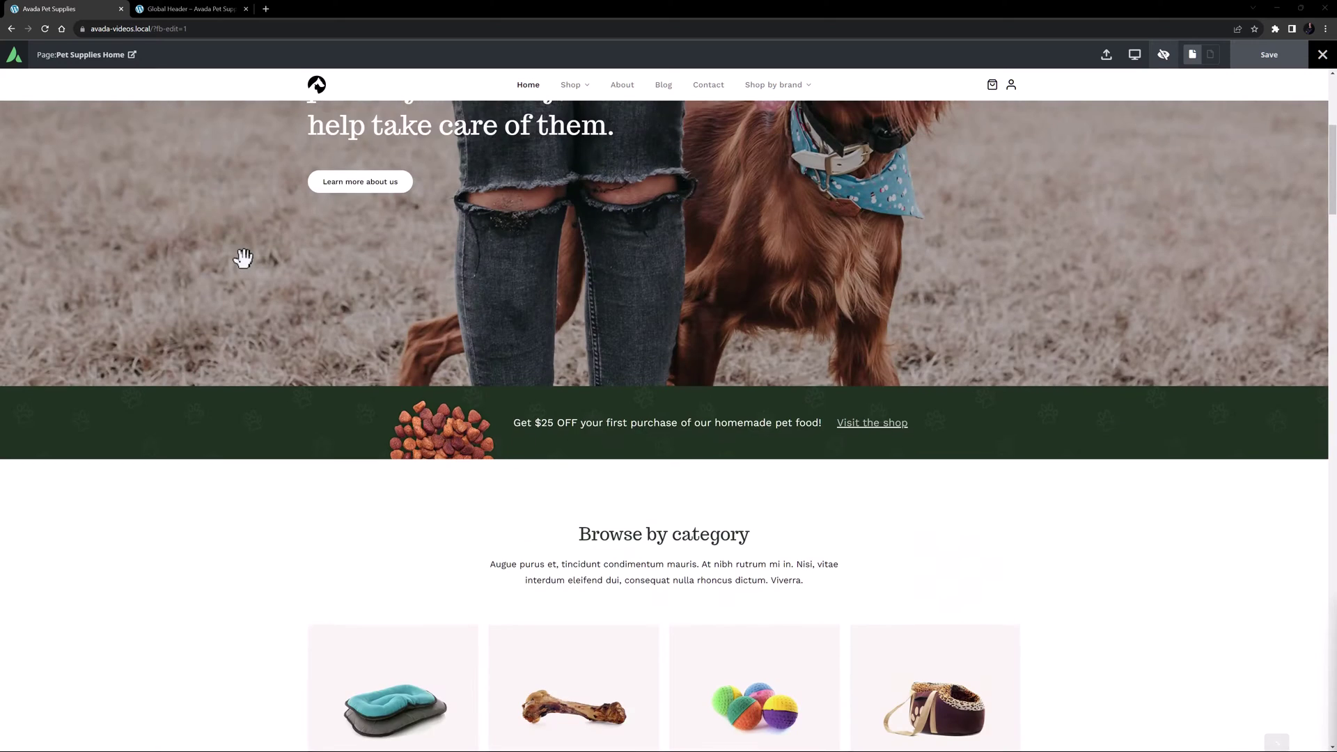
click(221, 8)
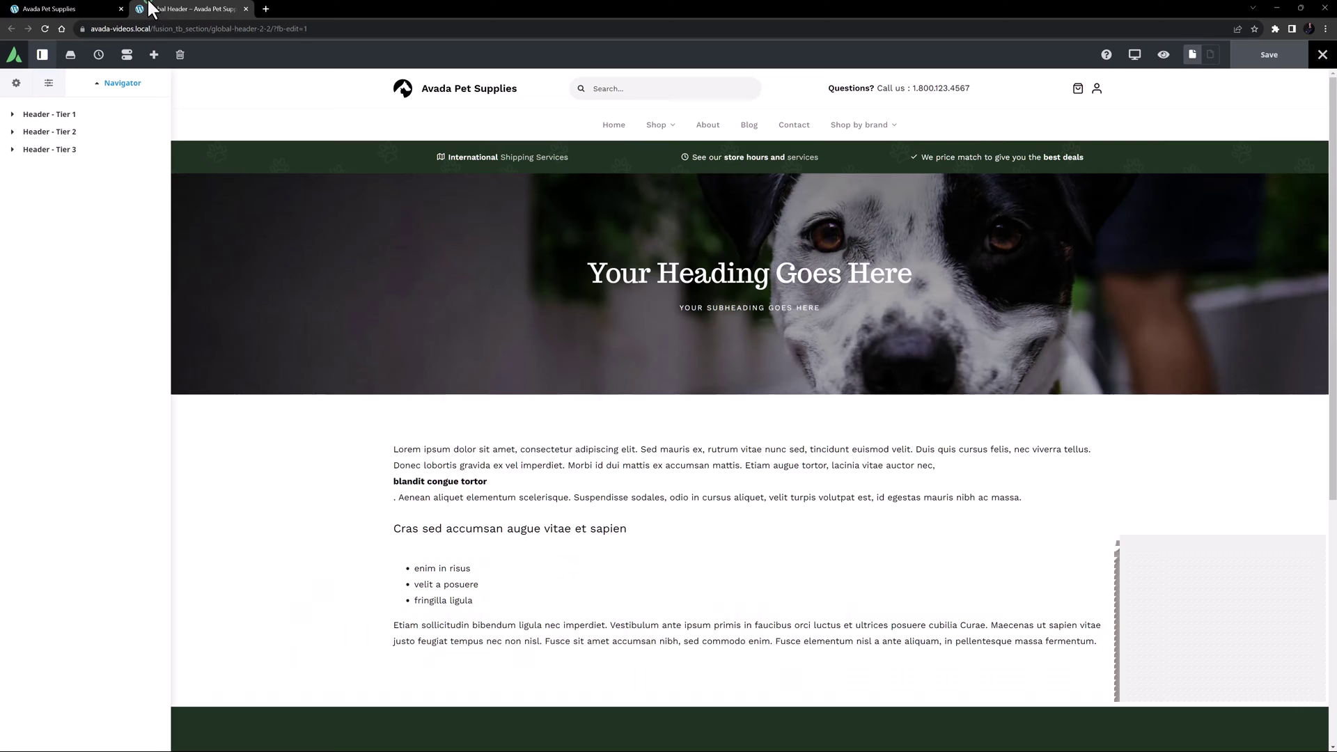
mouse_move(1184, 119)
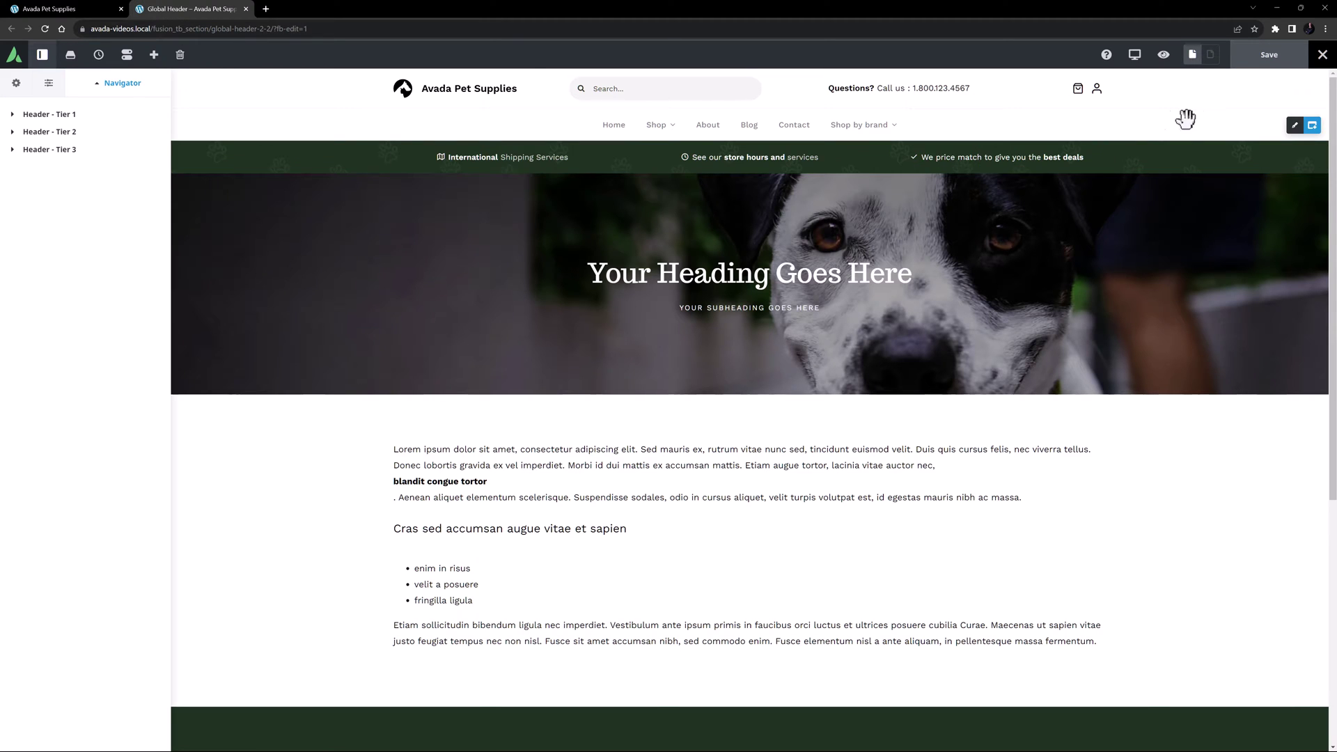
click(1295, 127)
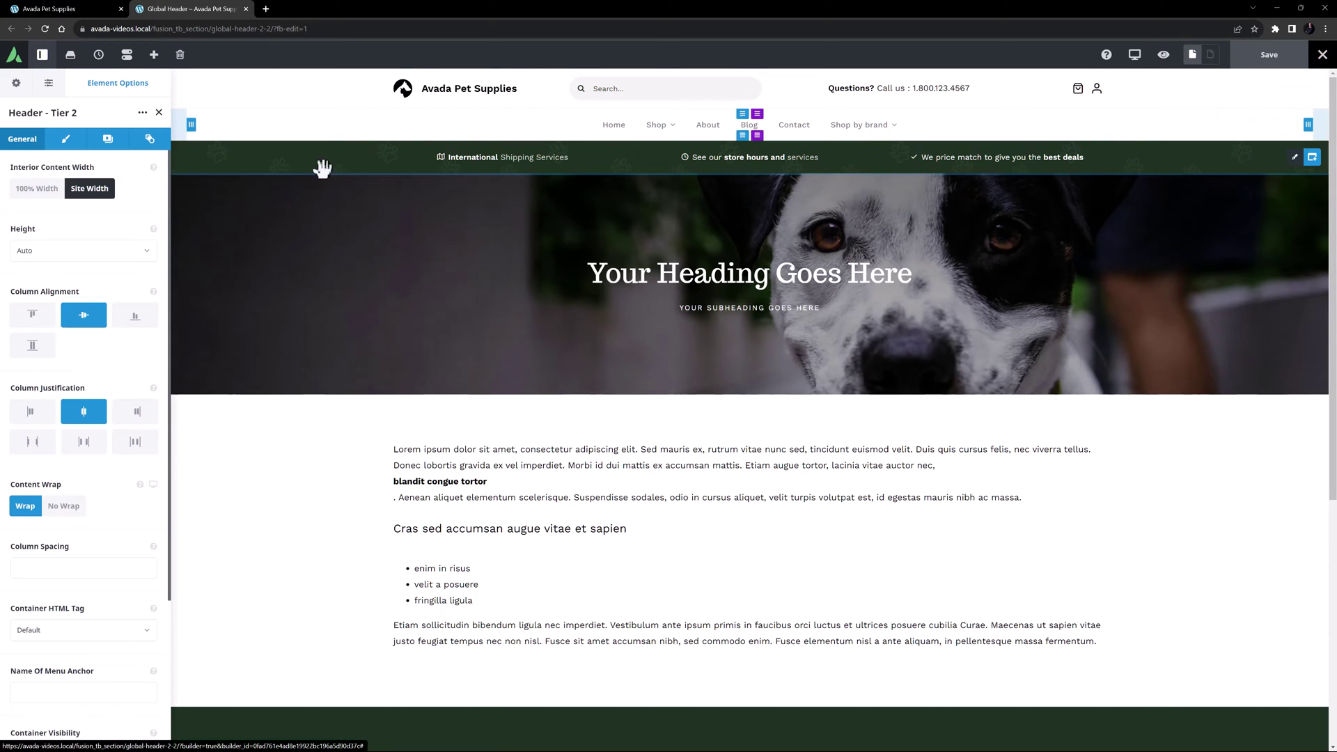
click(153, 146)
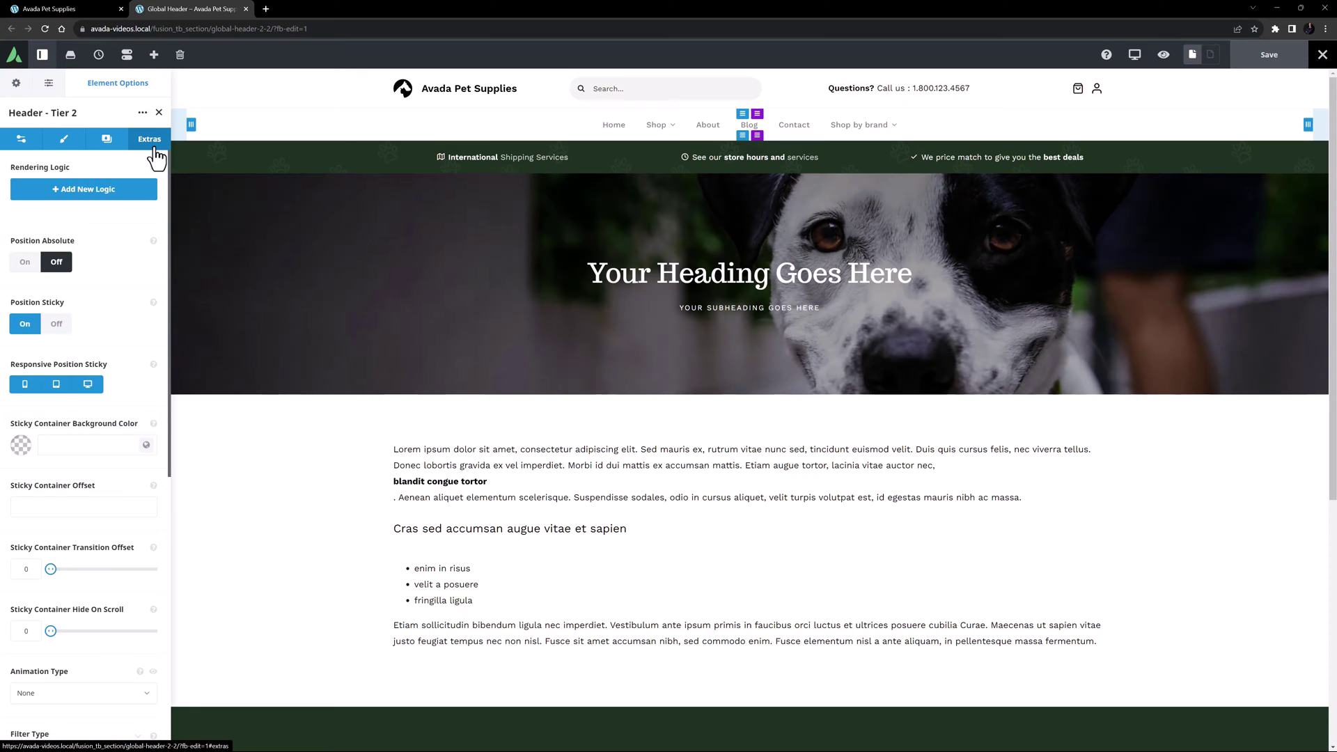
click(21, 138)
scroll(84, 349, down, 3)
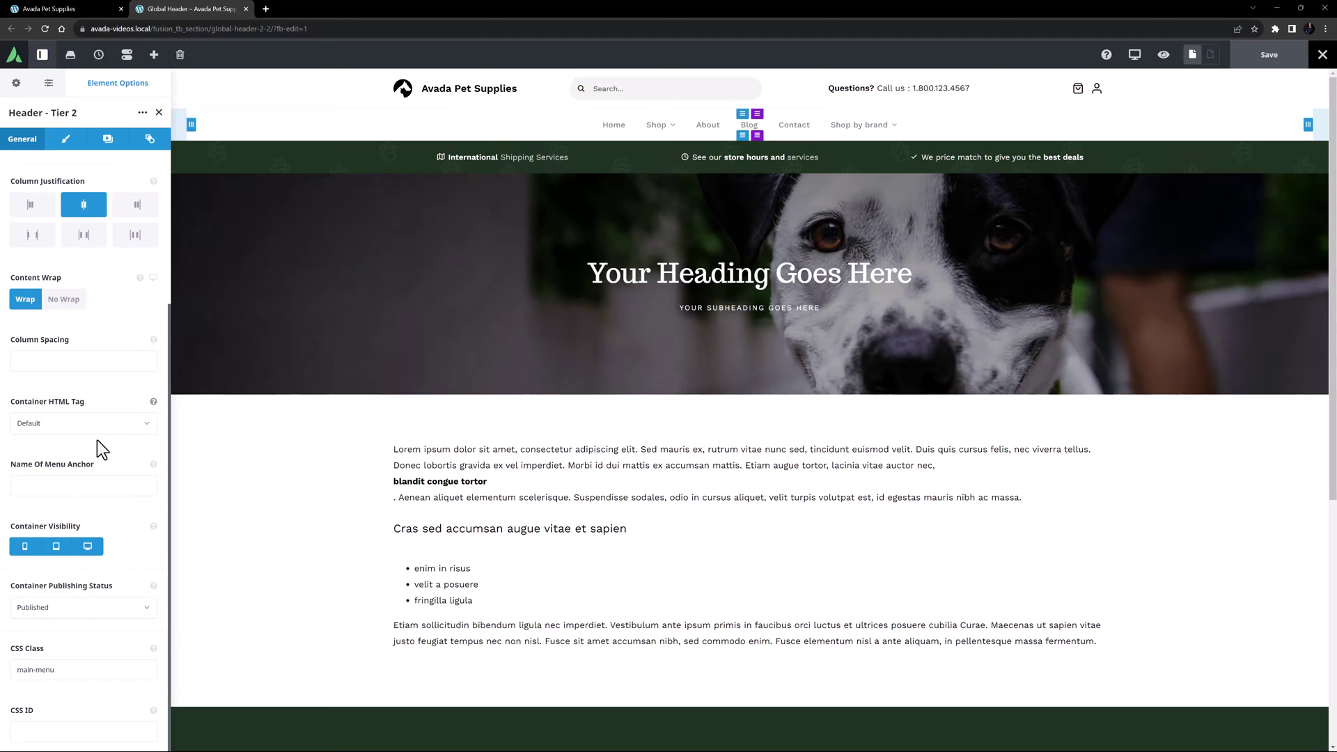
Enable live editing on the home page and review the Promo Bar container's Extras and General settings
click(66, 9)
scroll(905, 334, down, 5)
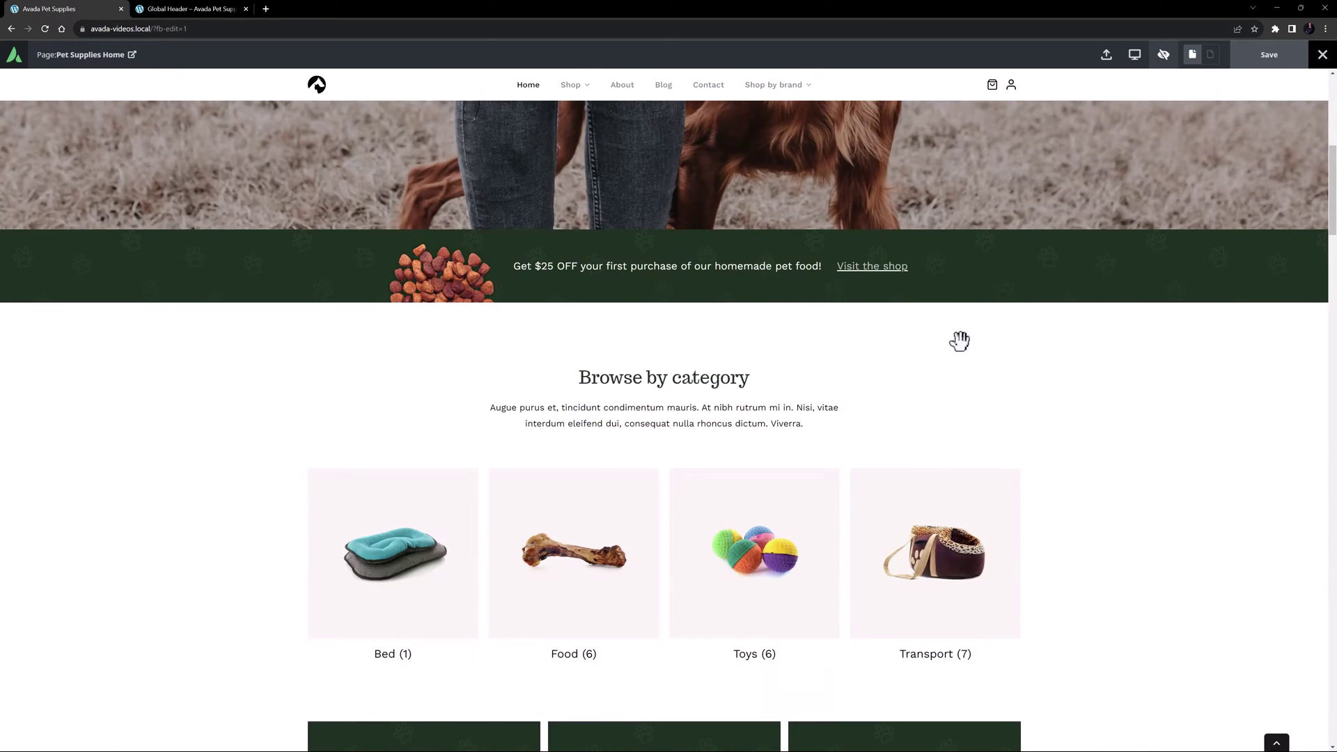
click(1163, 55)
click(1294, 250)
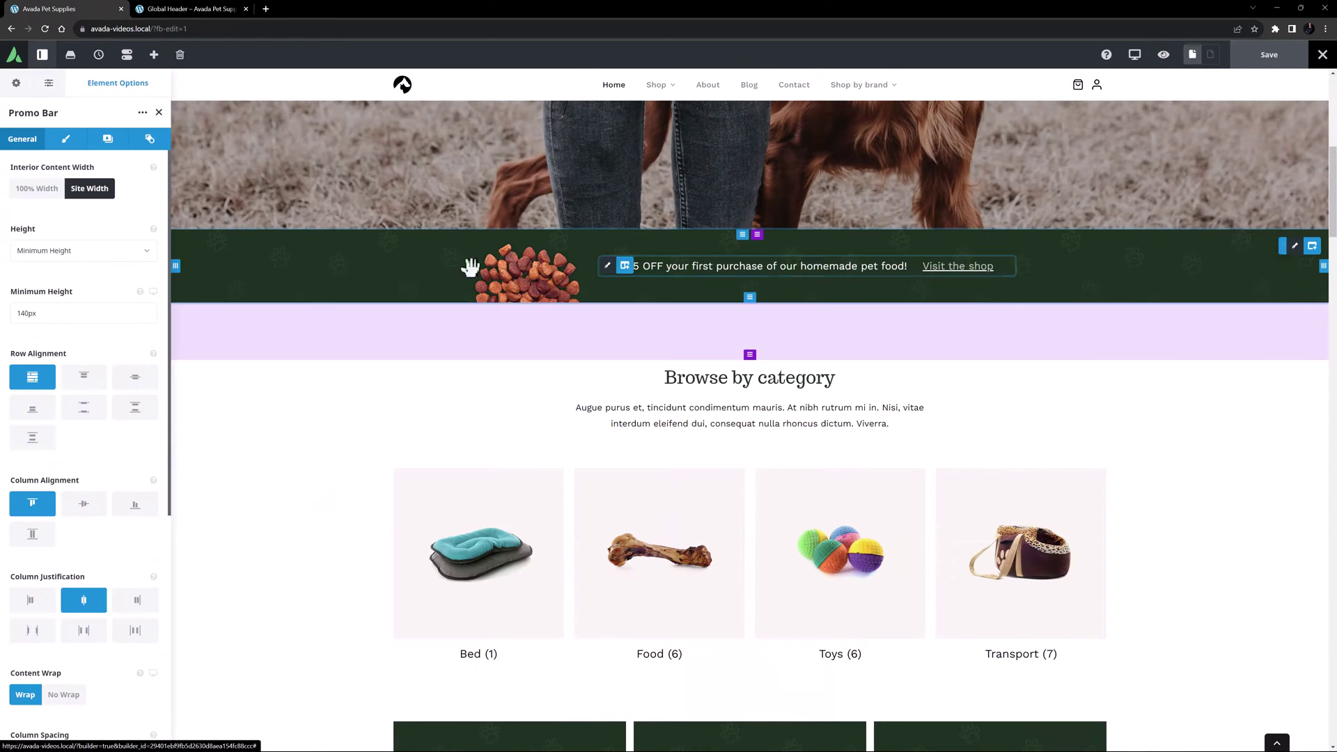
click(150, 139)
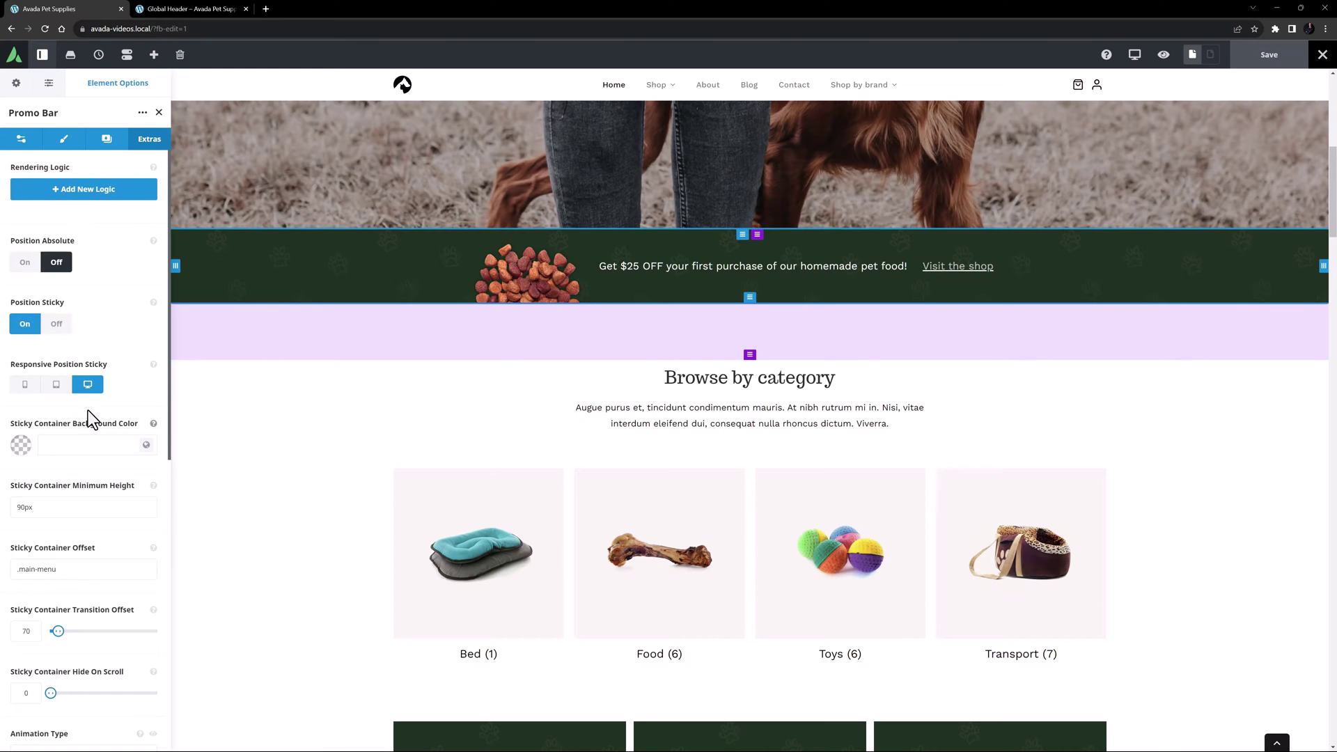
click(19, 141)
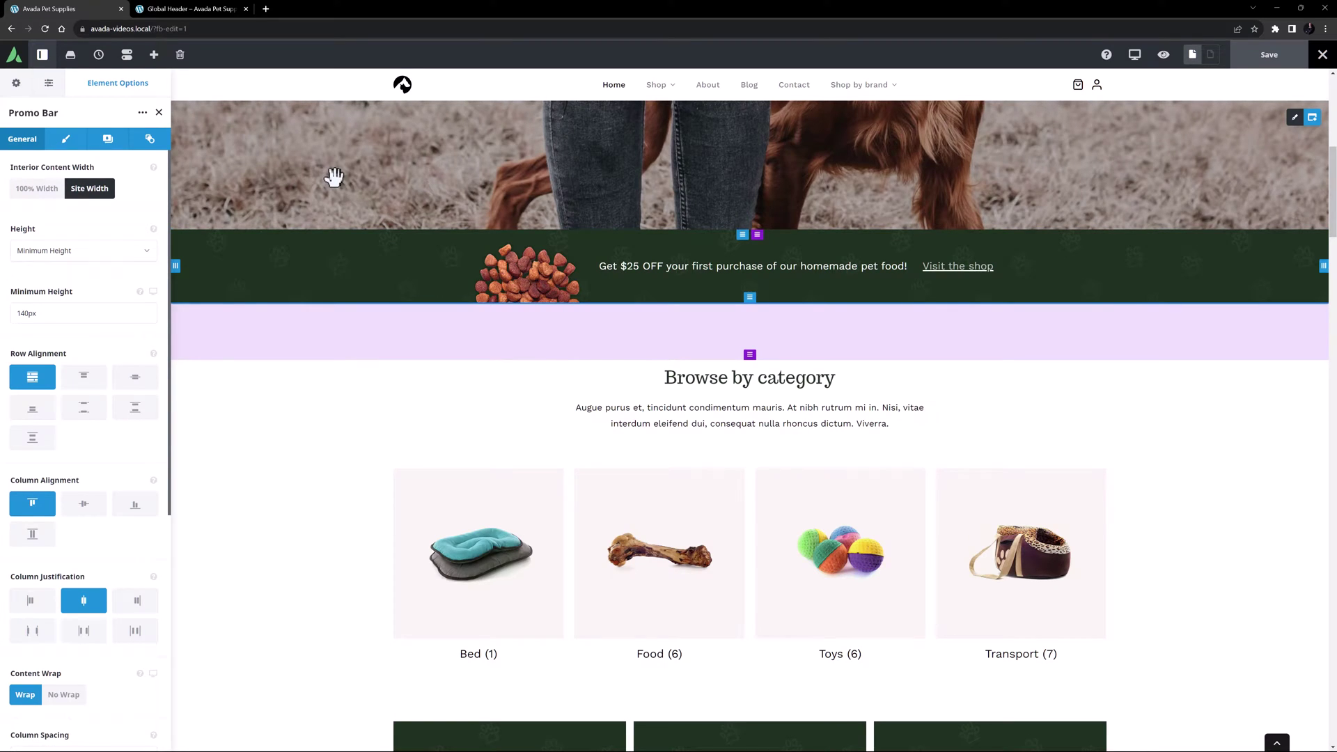
Scroll-test the sticky promo bar, then show its Extras options: 90px sticky height, transition offset 70
scroll(334, 178, down, 4)
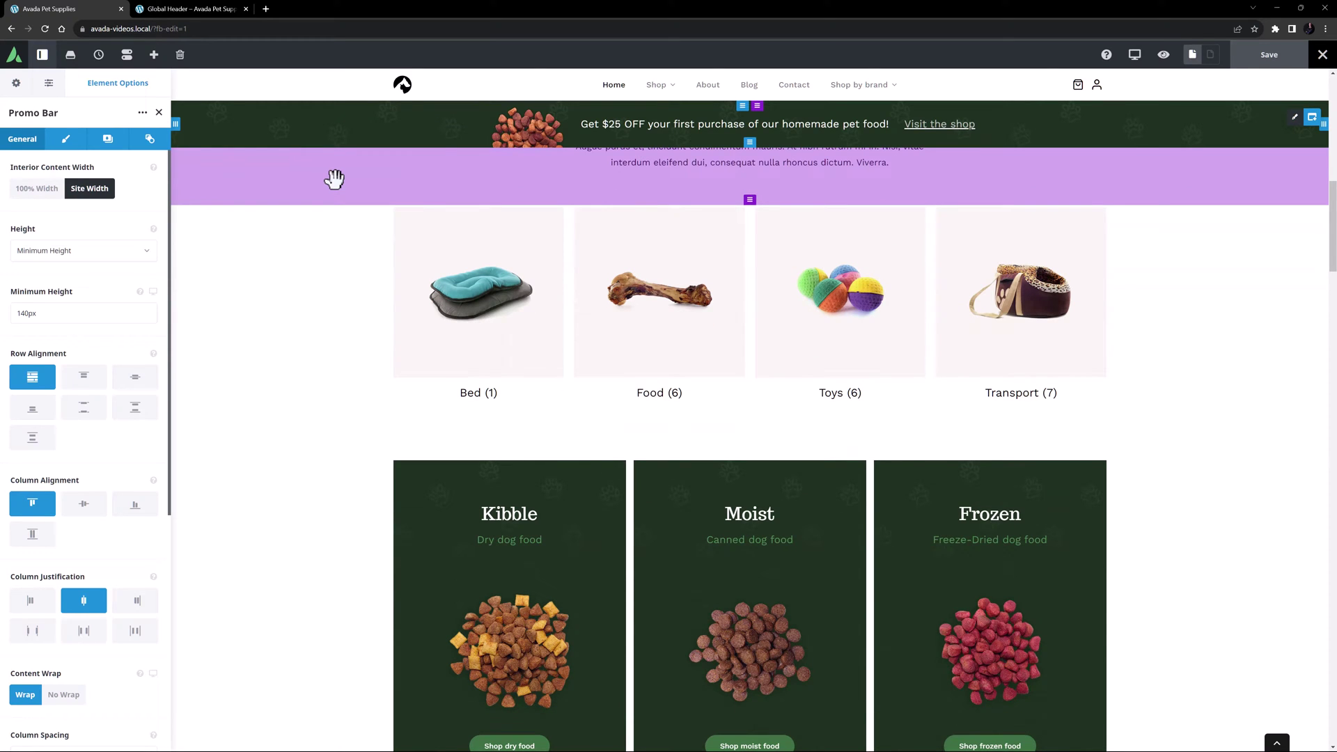
scroll(334, 179, up, 2)
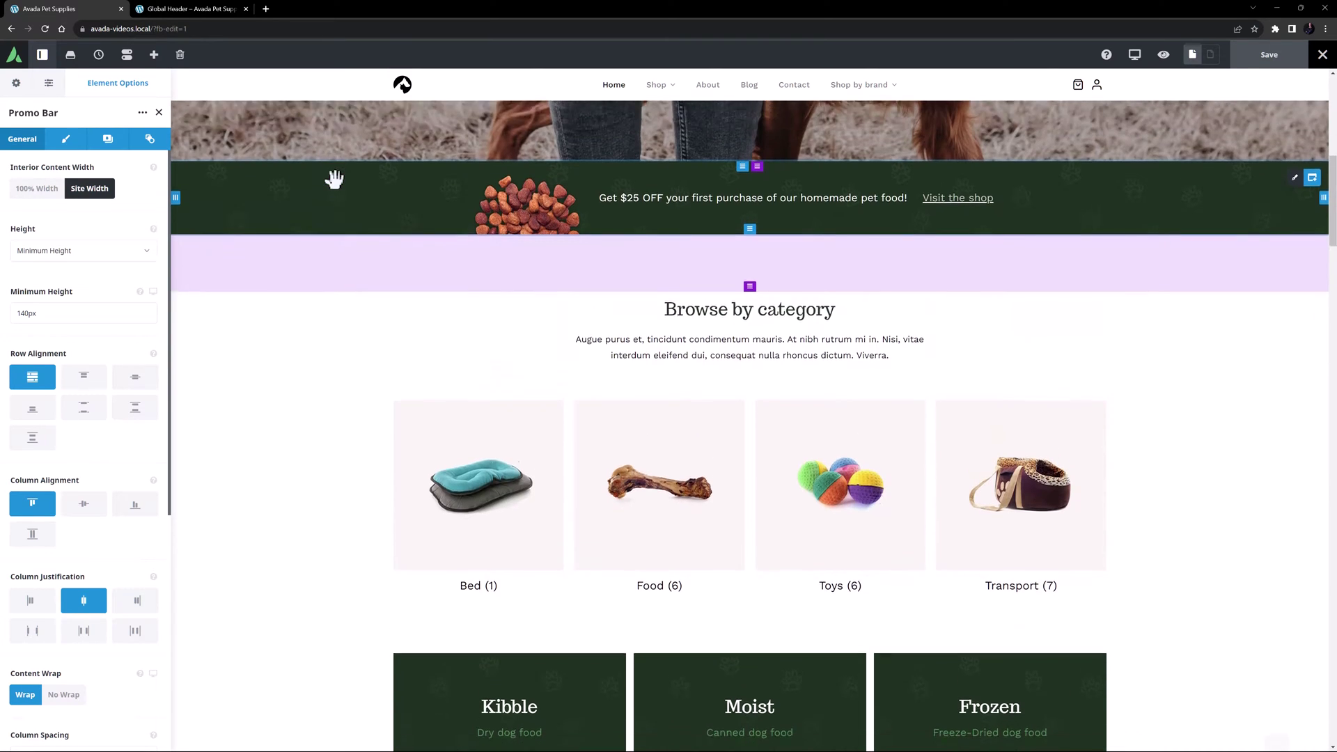
scroll(334, 179, down, 2)
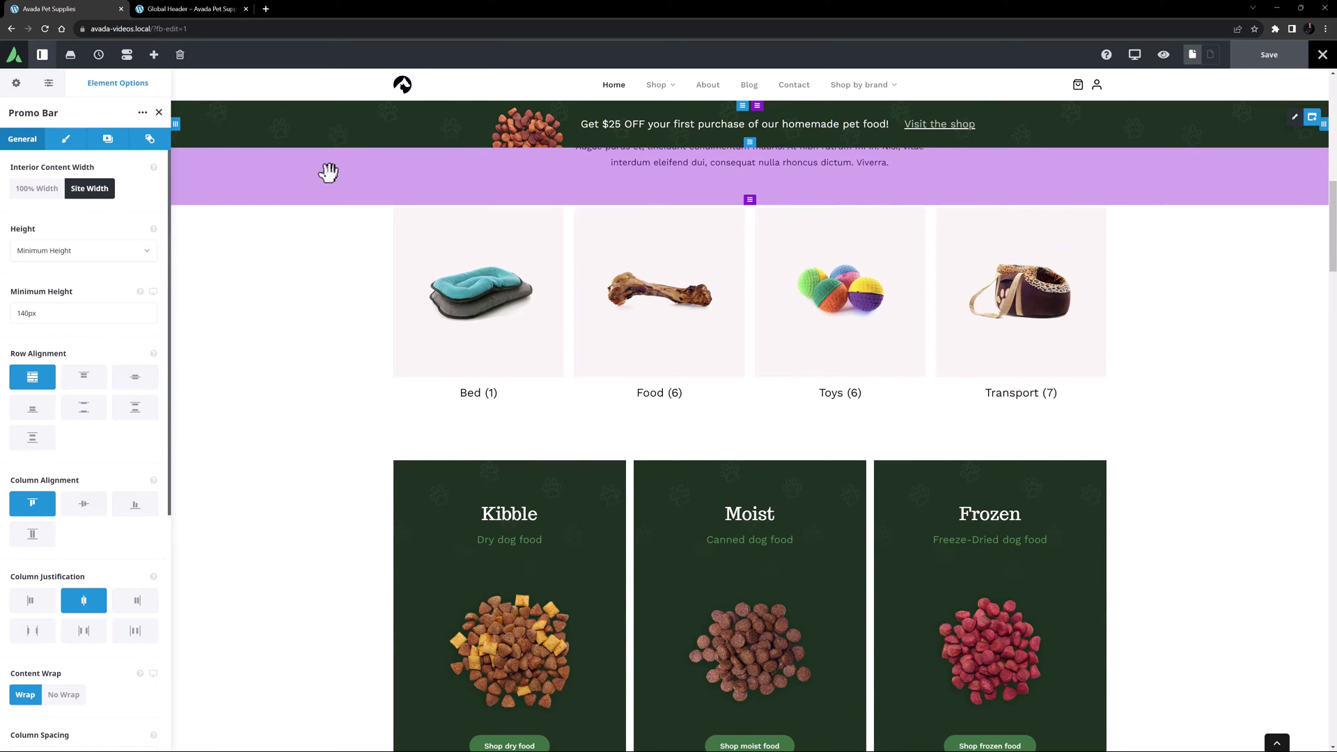
click(150, 139)
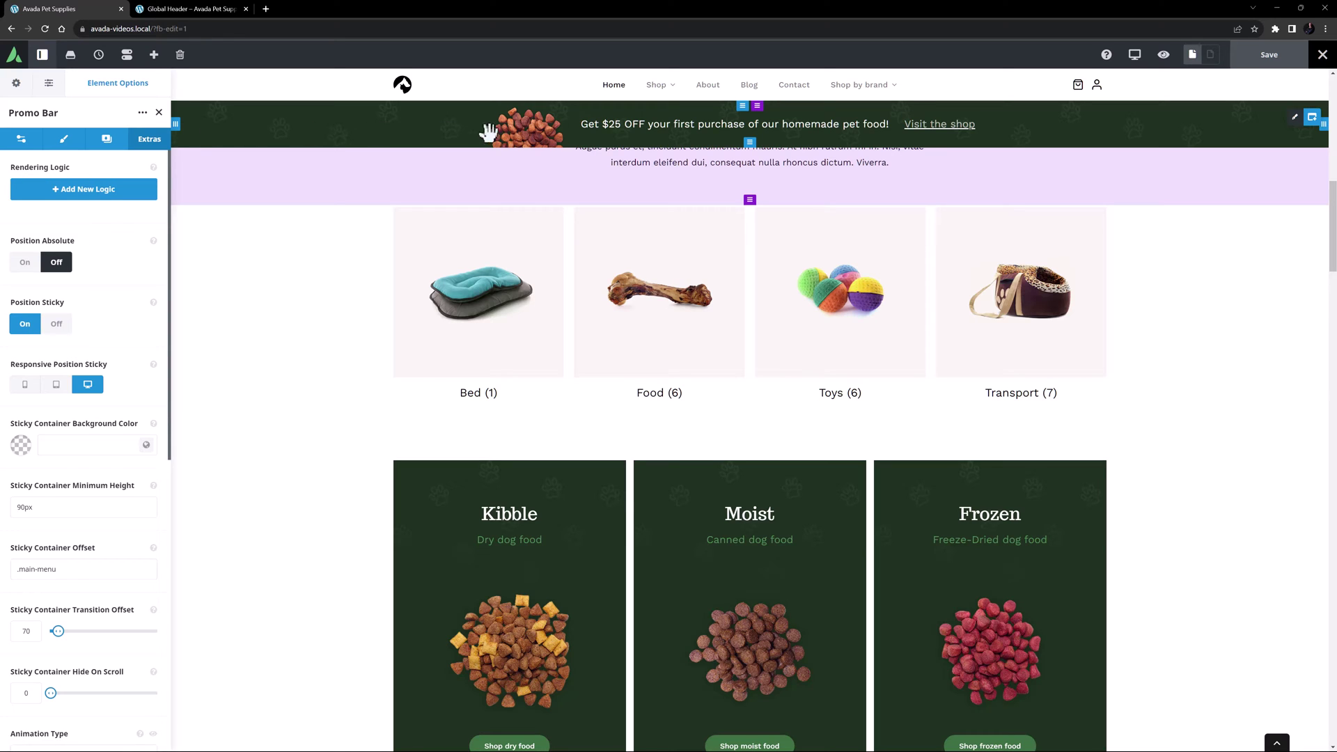
Check the pet food image's design settings, then open the Promo Bar container's Element Options
click(519, 127)
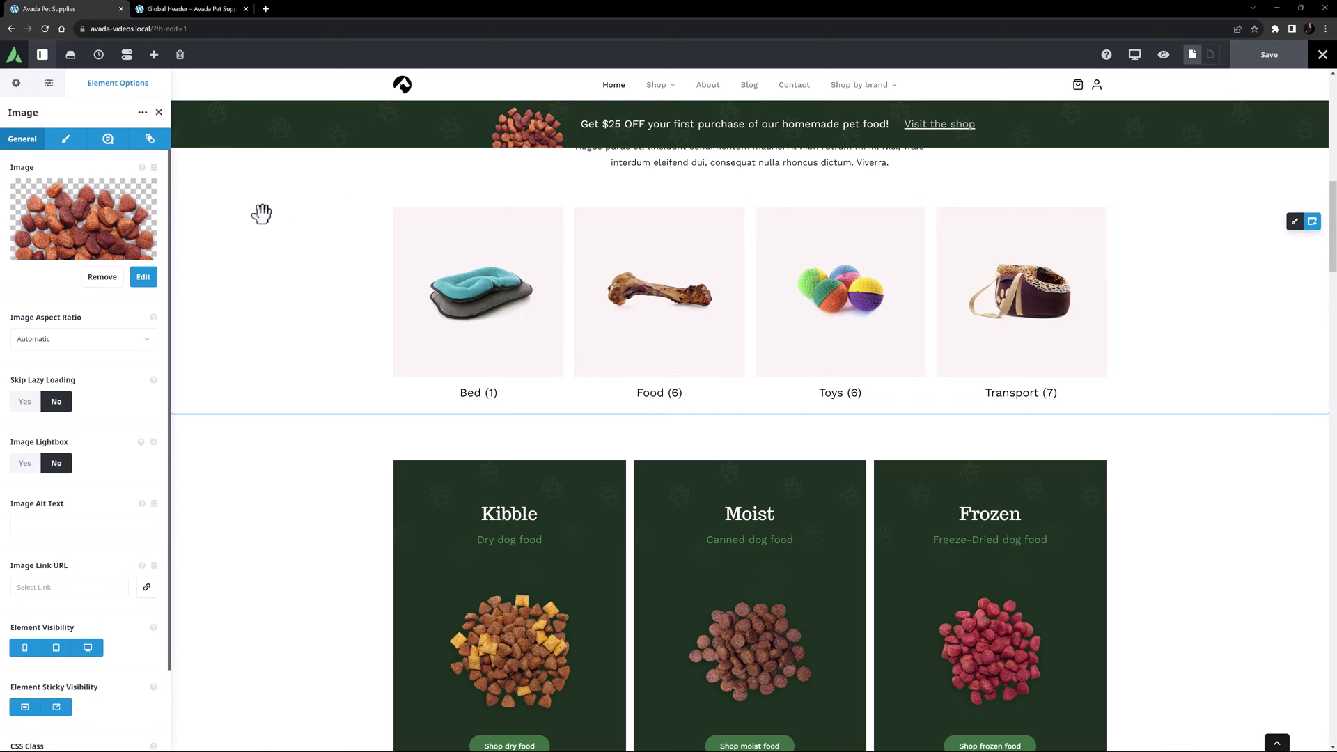
click(66, 140)
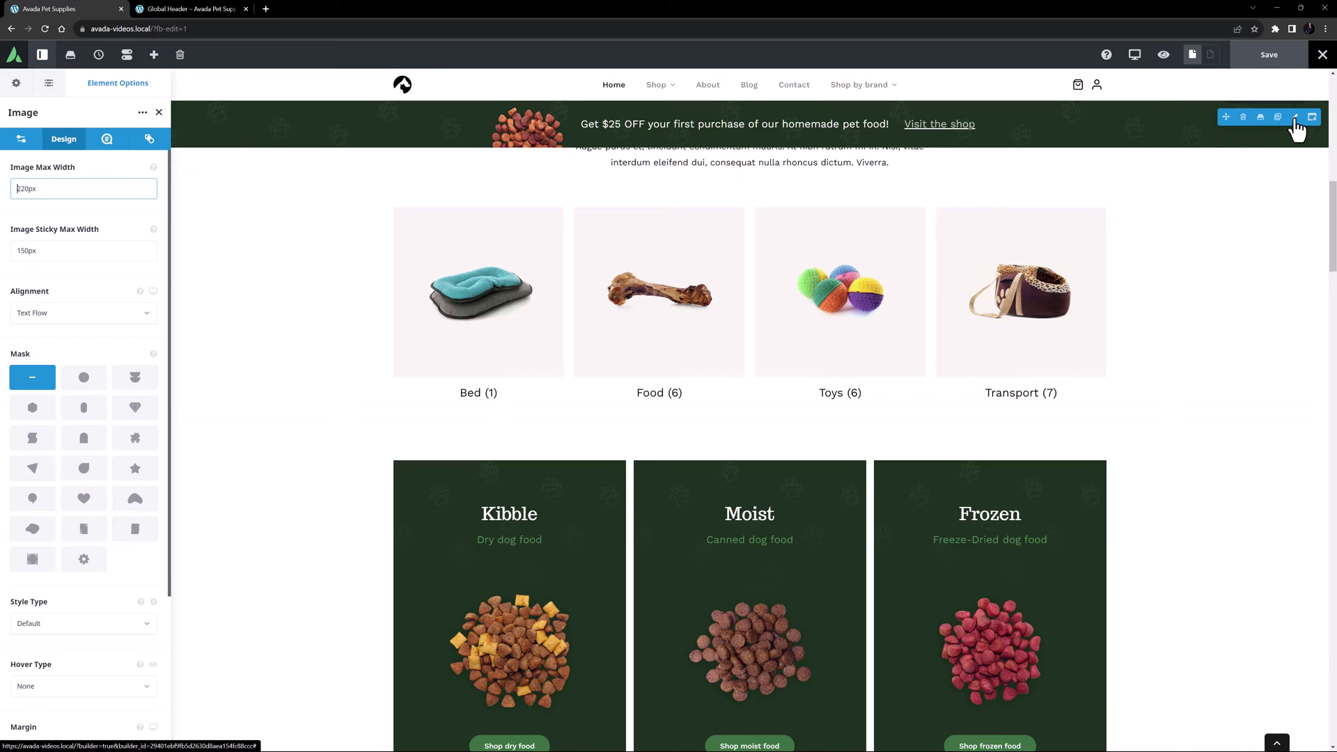
click(1295, 118)
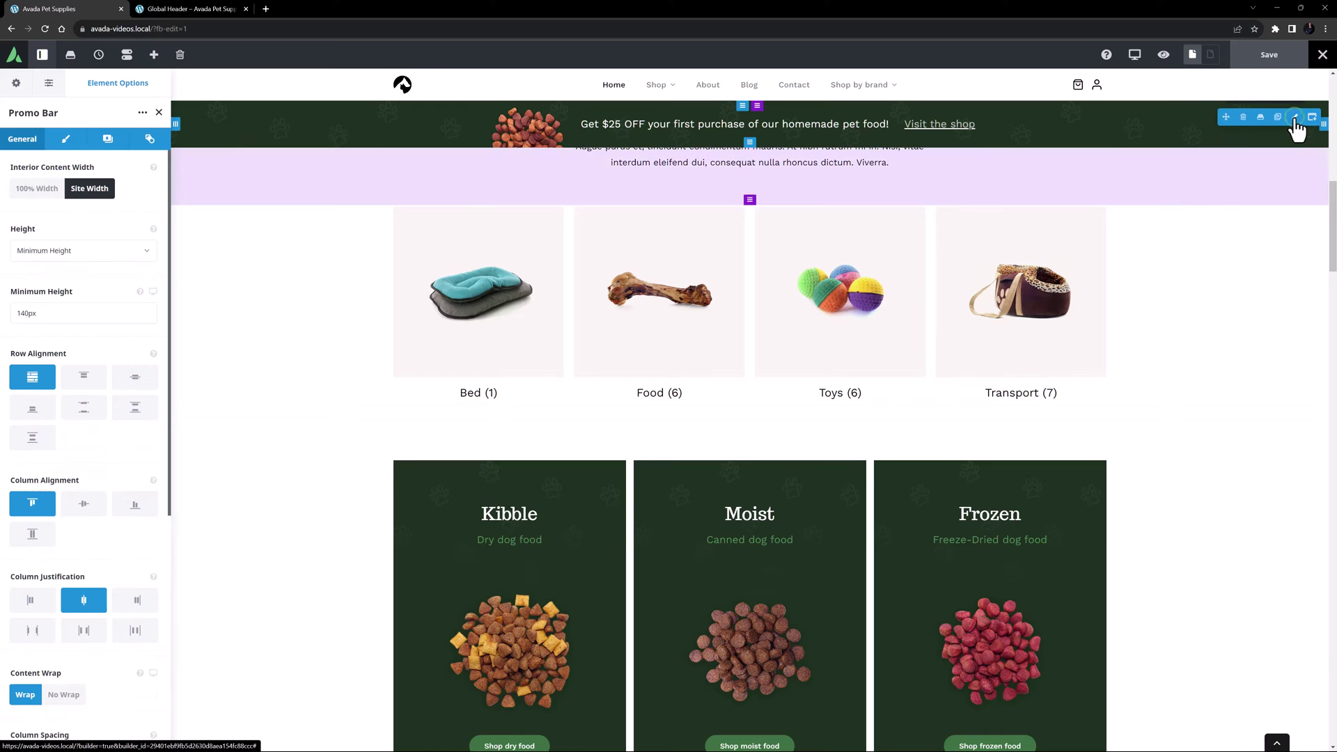
Set the Promo Bar's Sticky Container Hide On Scroll to 800
click(149, 141)
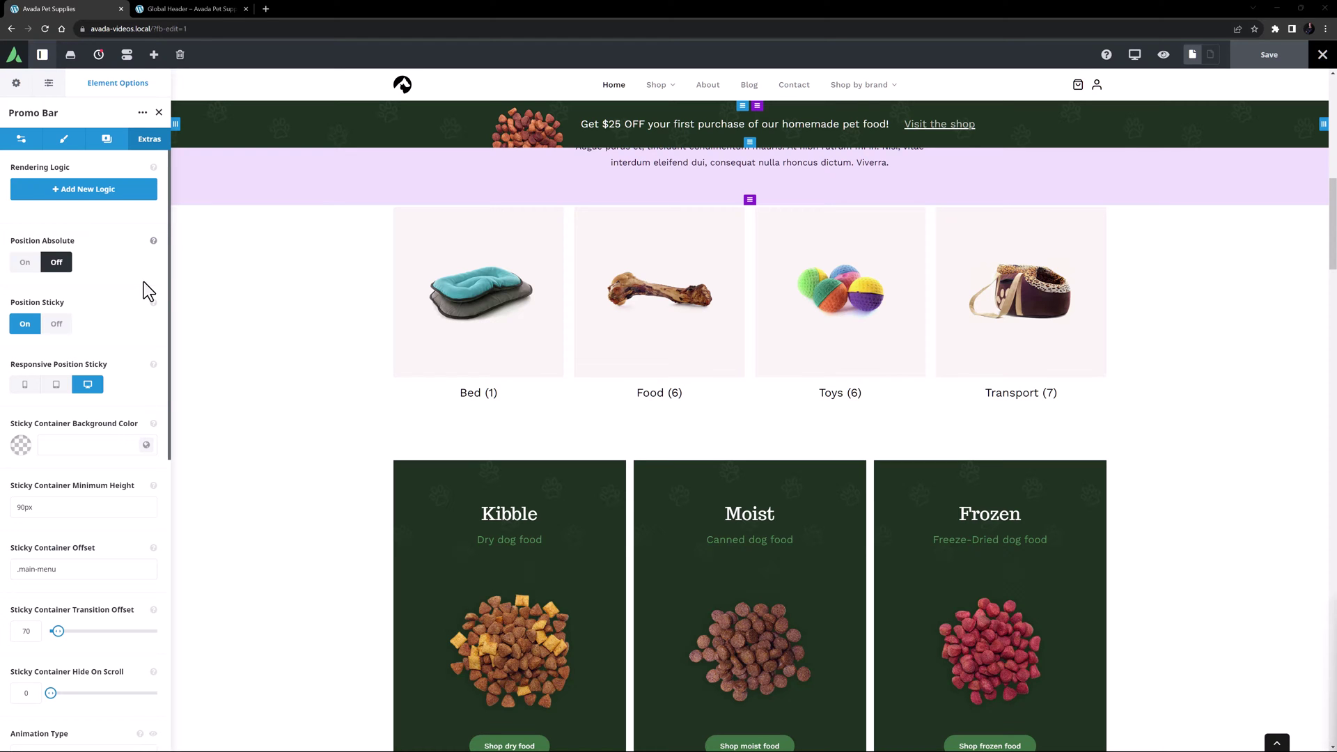
scroll(312, 273, up, 8)
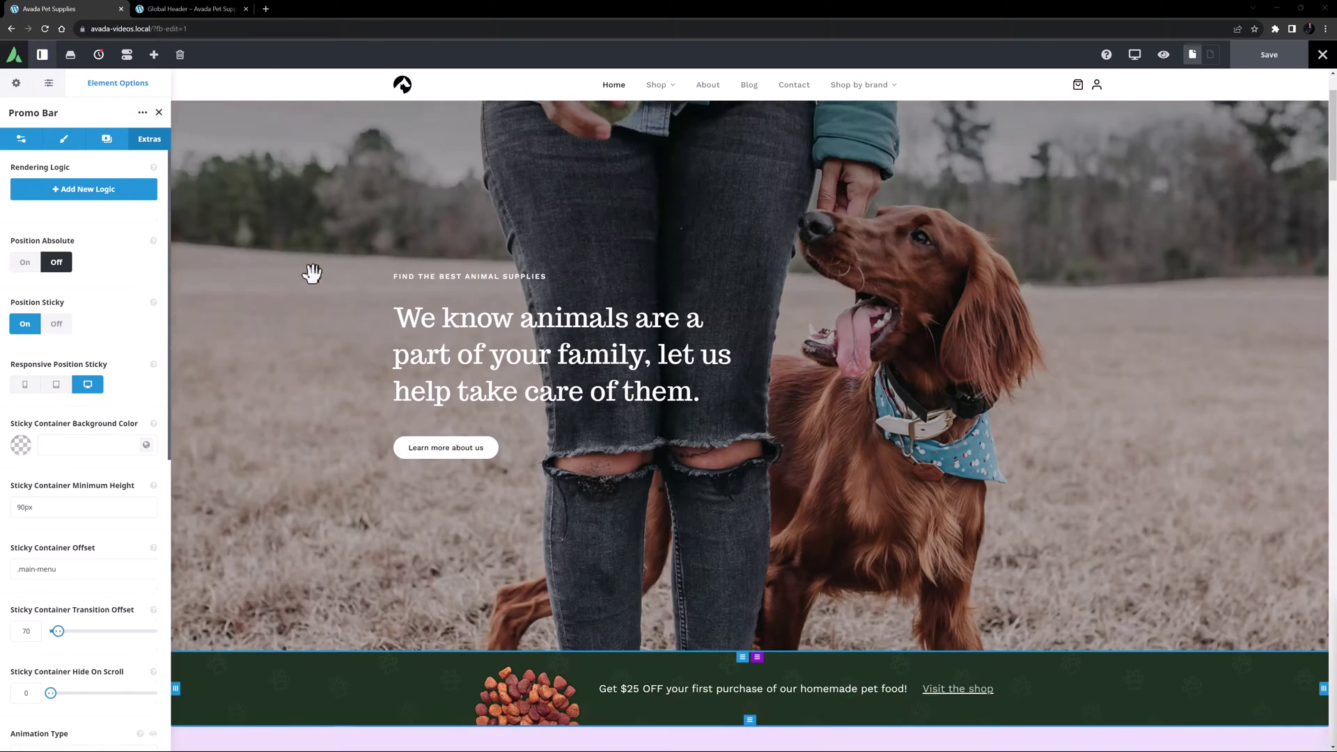
scroll(312, 273, up, 3)
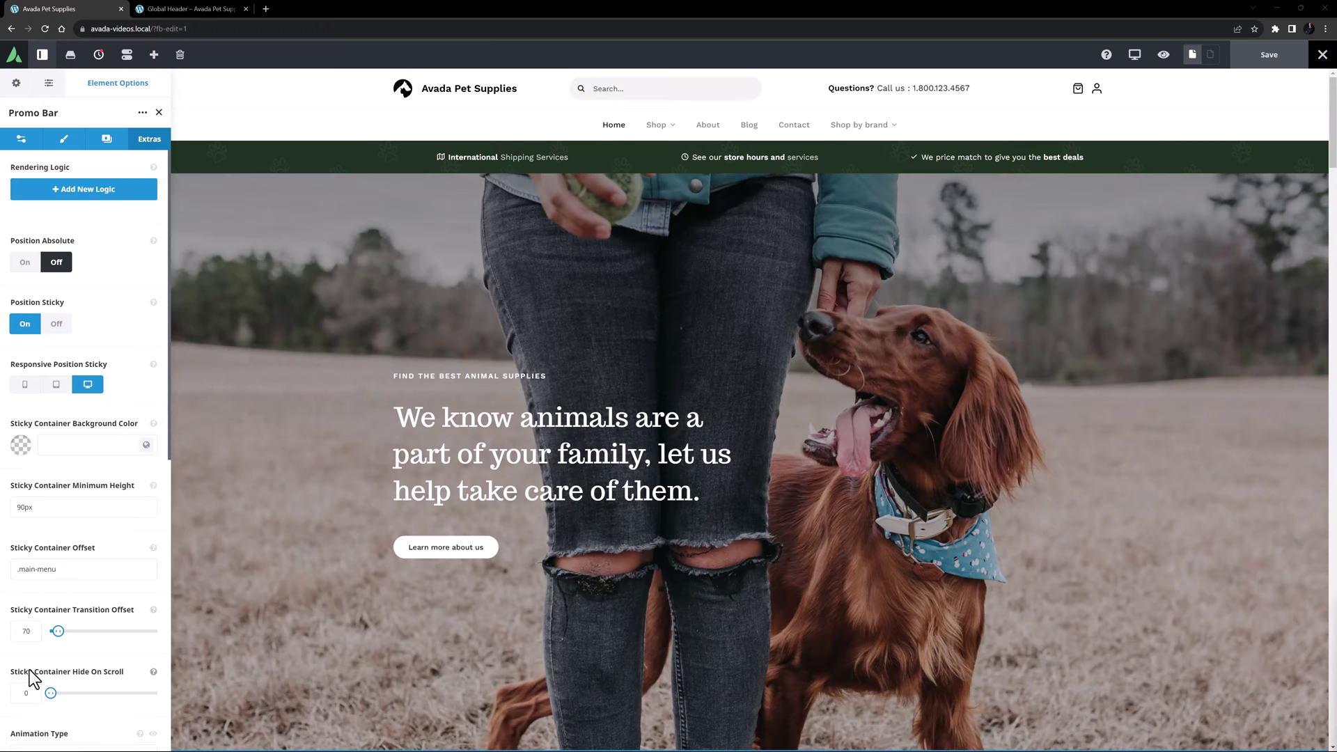
click(26, 693)
text(800)
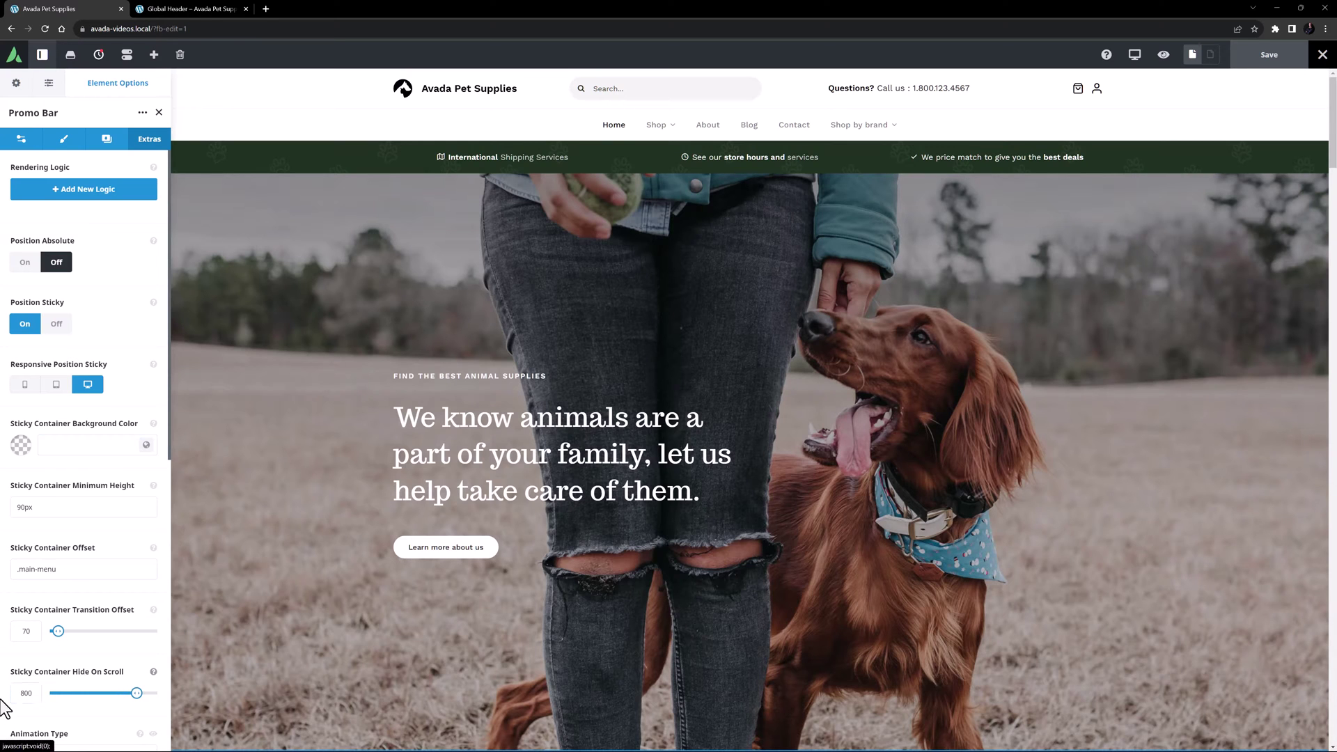
Scroll the page to test the promo bar hiding, then go back to the Global Header editor
scroll(567, 383, down, 8)
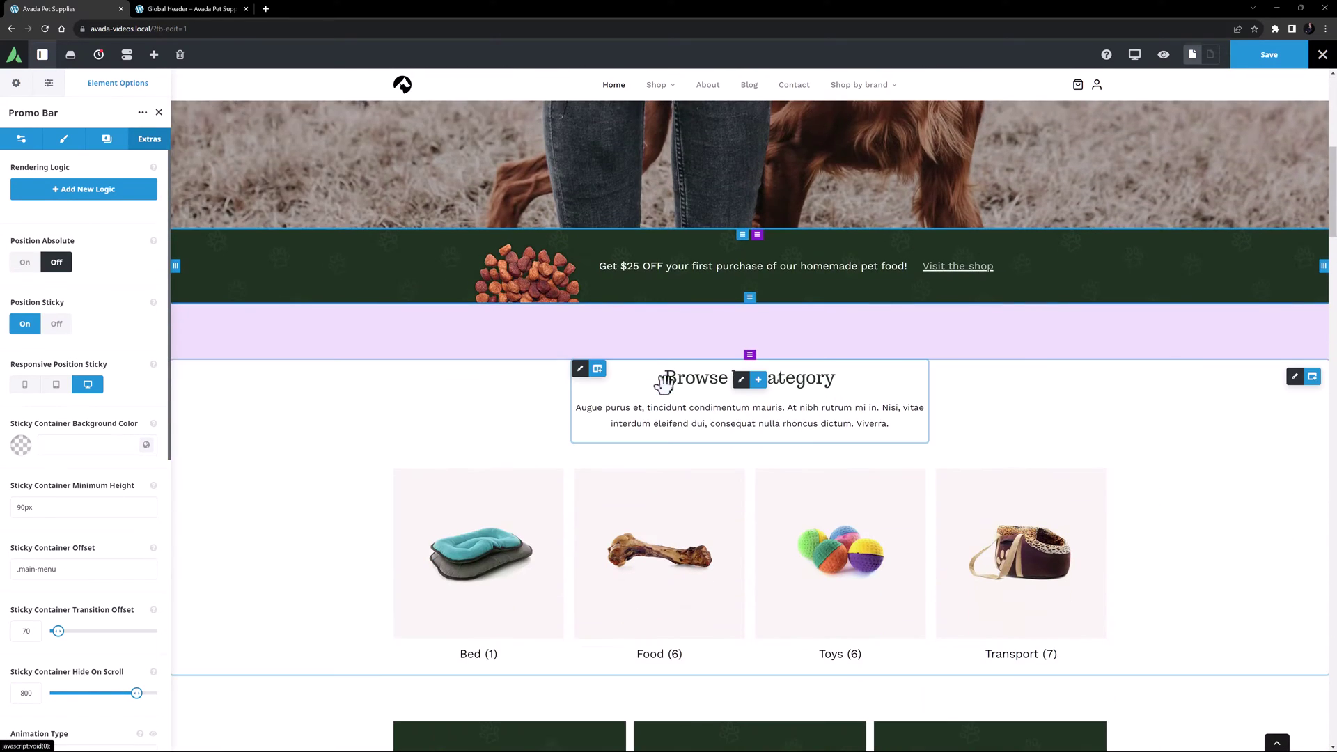
scroll(663, 383, down, 5)
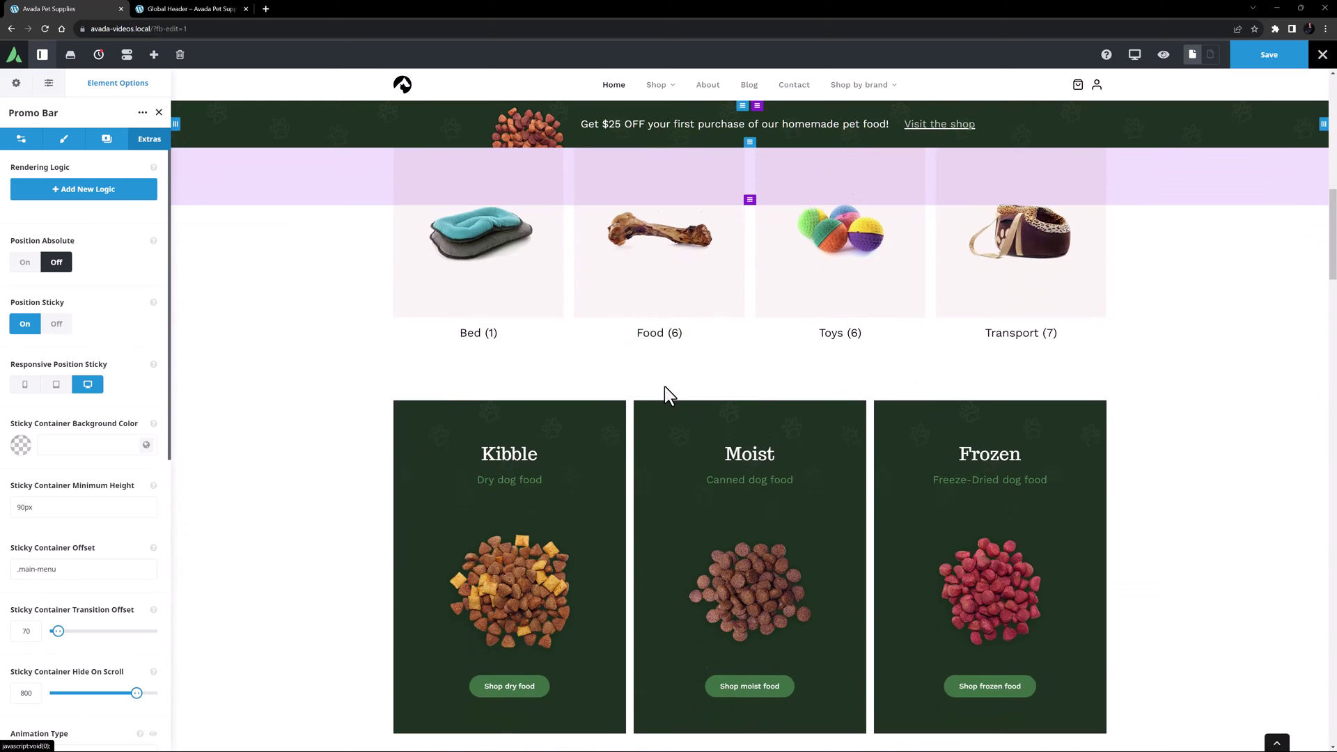
scroll(665, 386, down, 6)
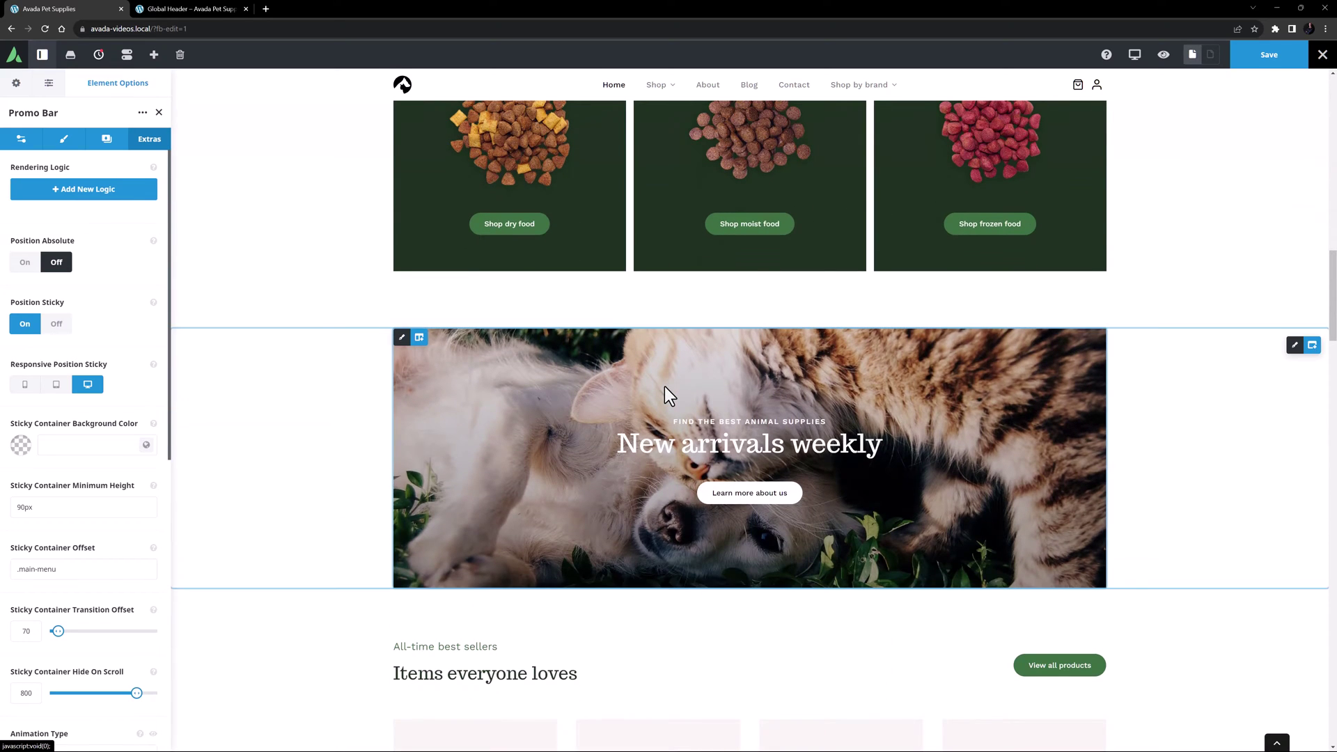
scroll(664, 386, up, 8)
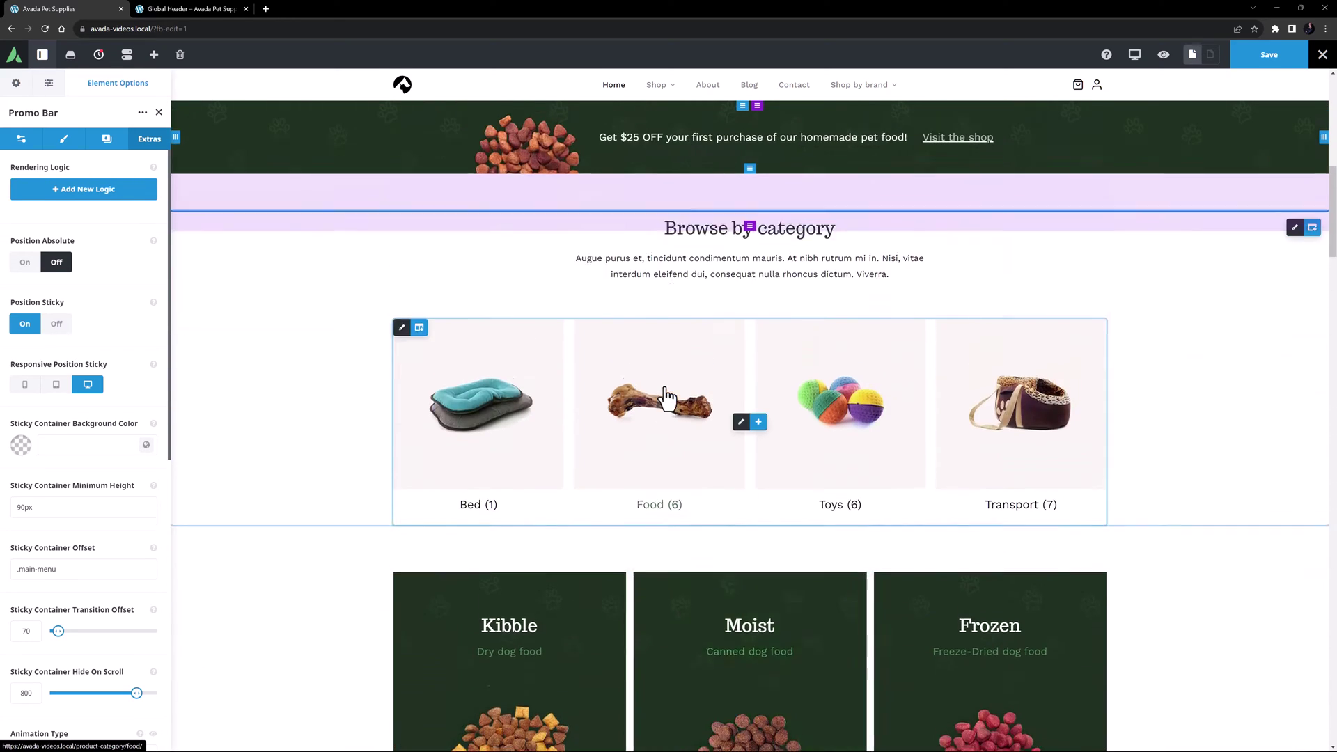
scroll(665, 390, up, 10)
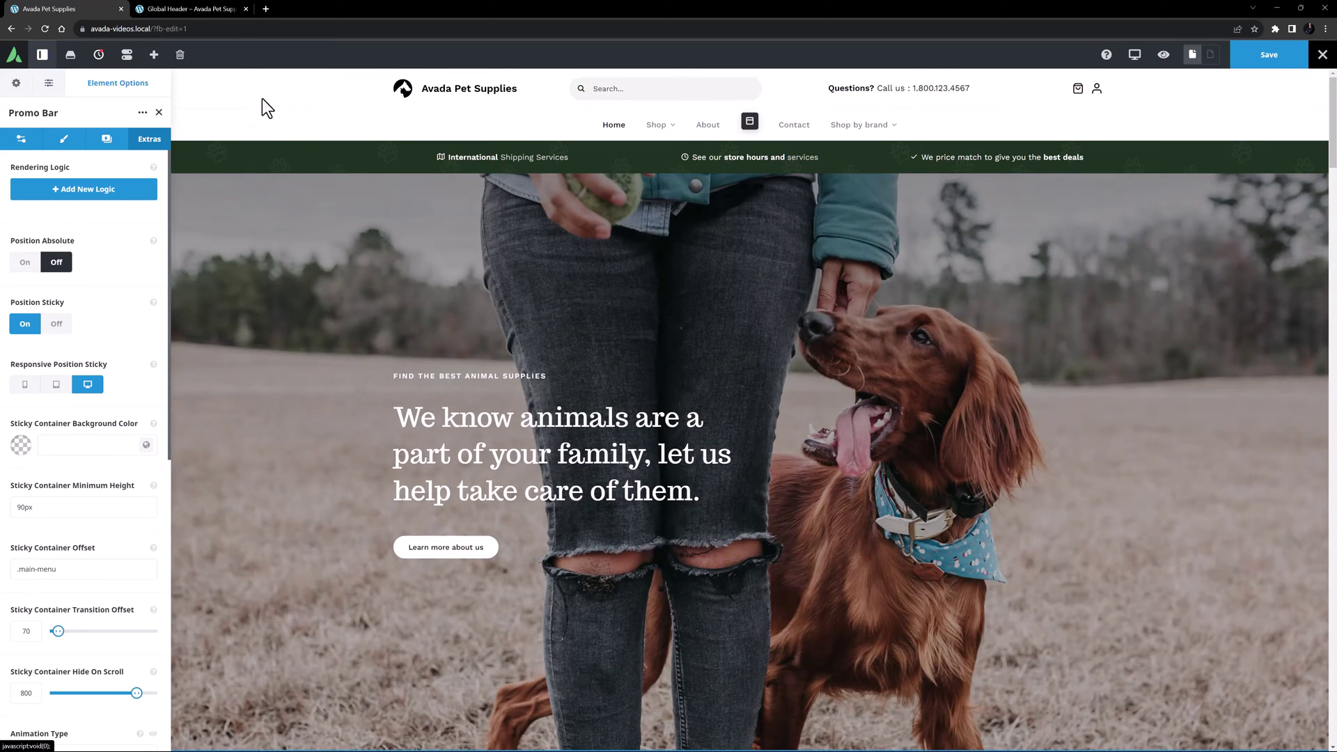
click(201, 6)
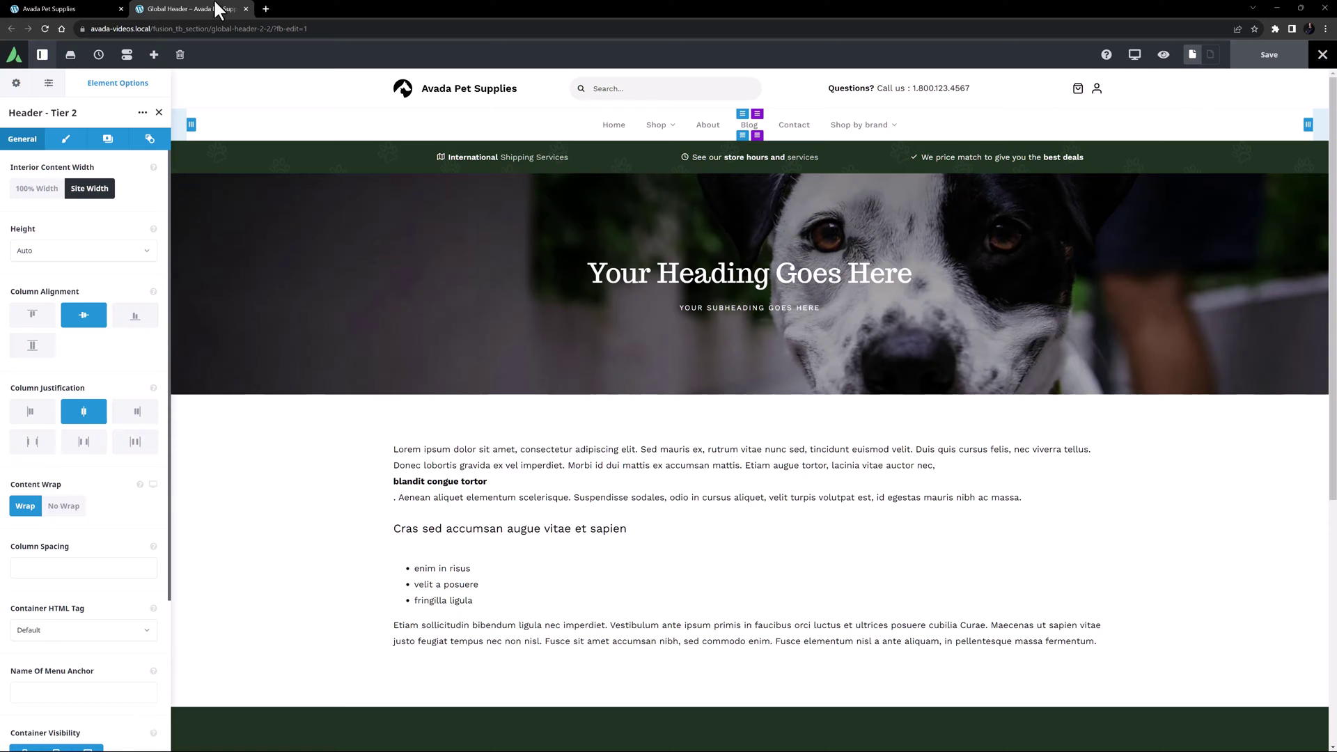
Test the sticky header by scrolling, then bring up the logo column's Column options
scroll(372, 237, down, 3)
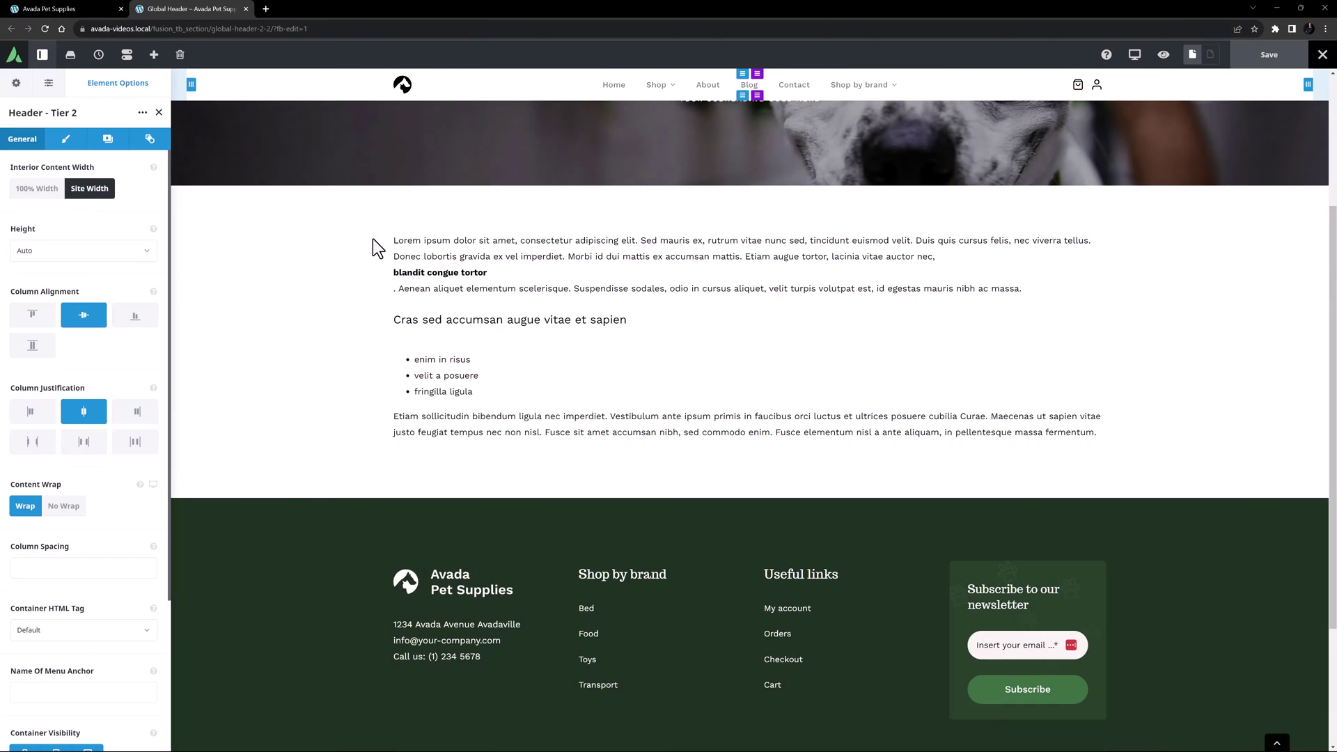
scroll(373, 240, up, 3)
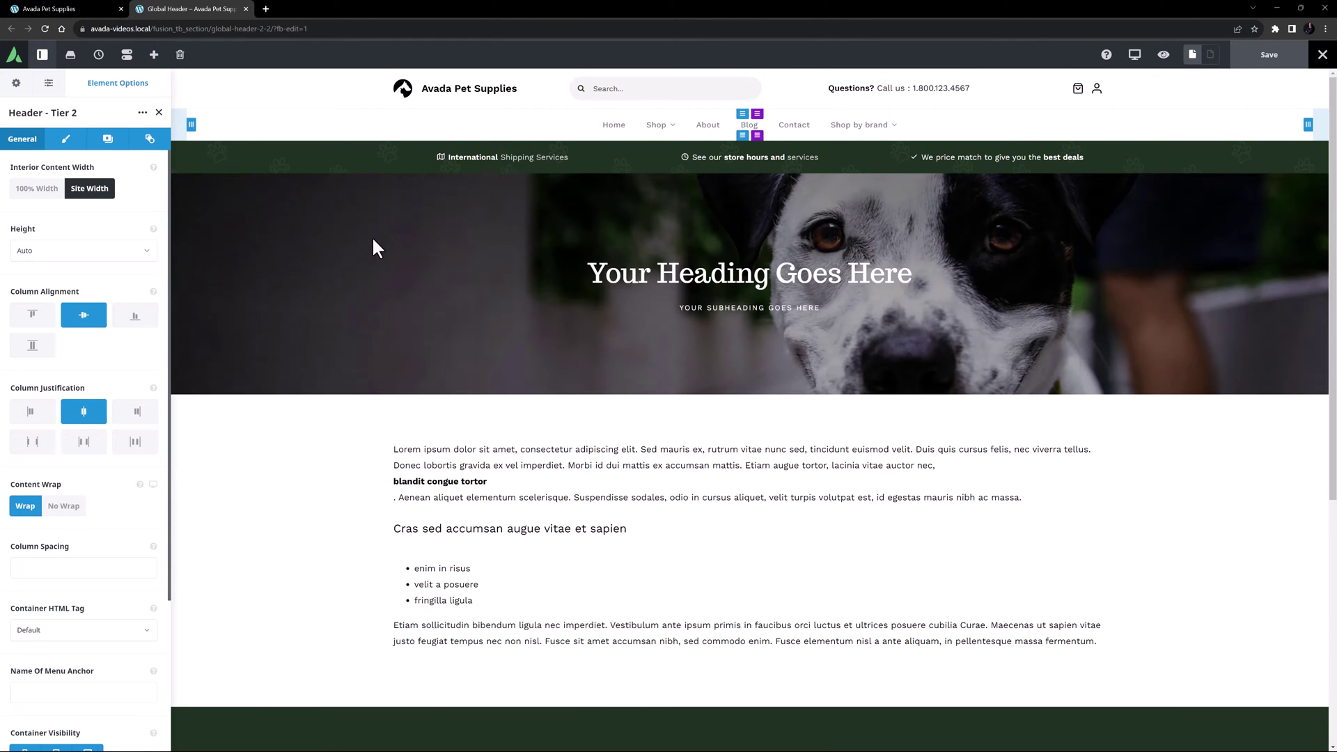
scroll(373, 239, down, 3)
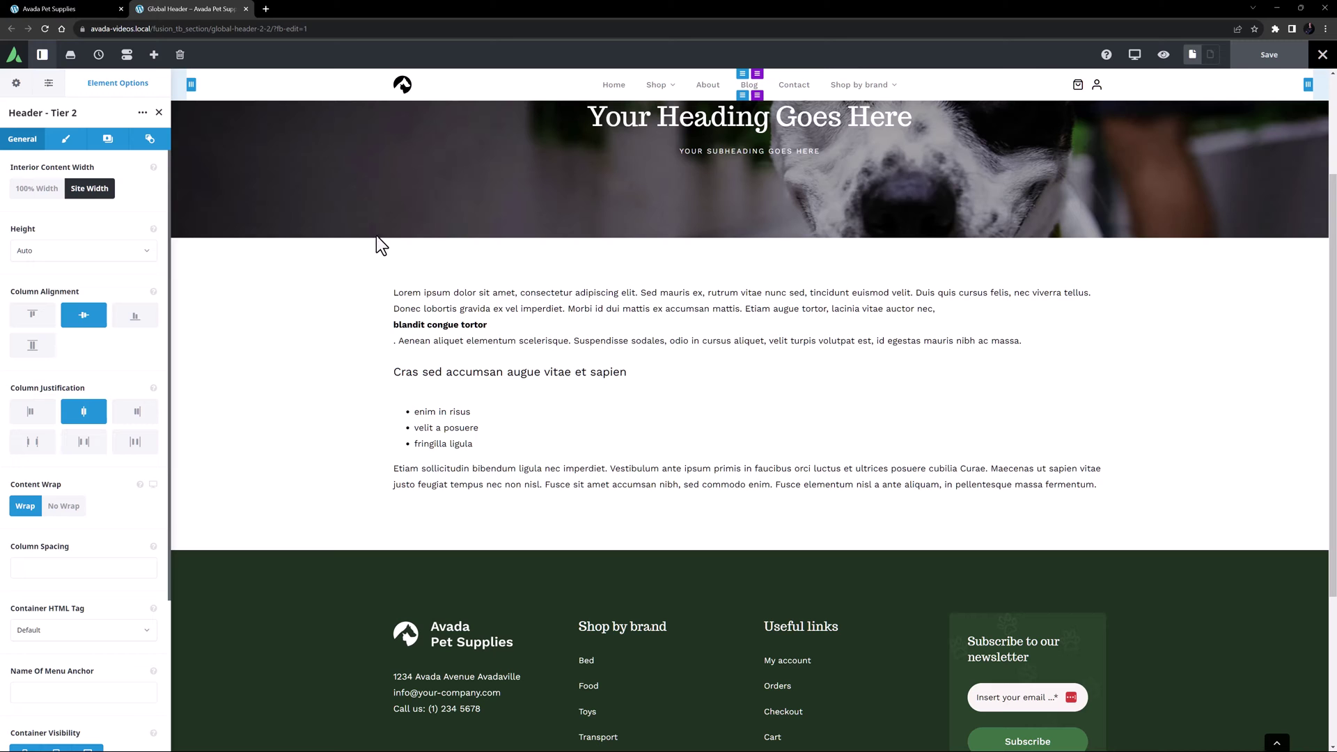
click(401, 85)
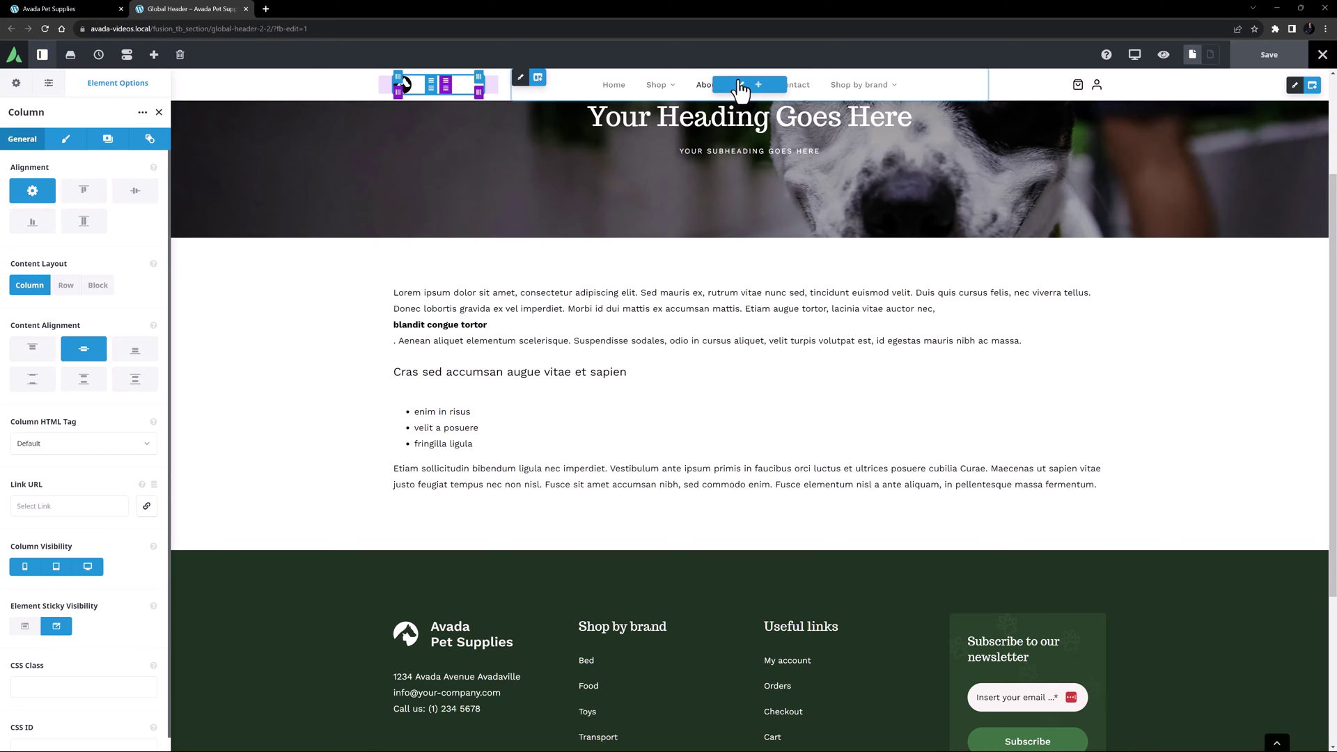
Check the header Menu element's Sticky Minimum Height, then return to the Pet Supplies home page editor
click(738, 83)
click(63, 139)
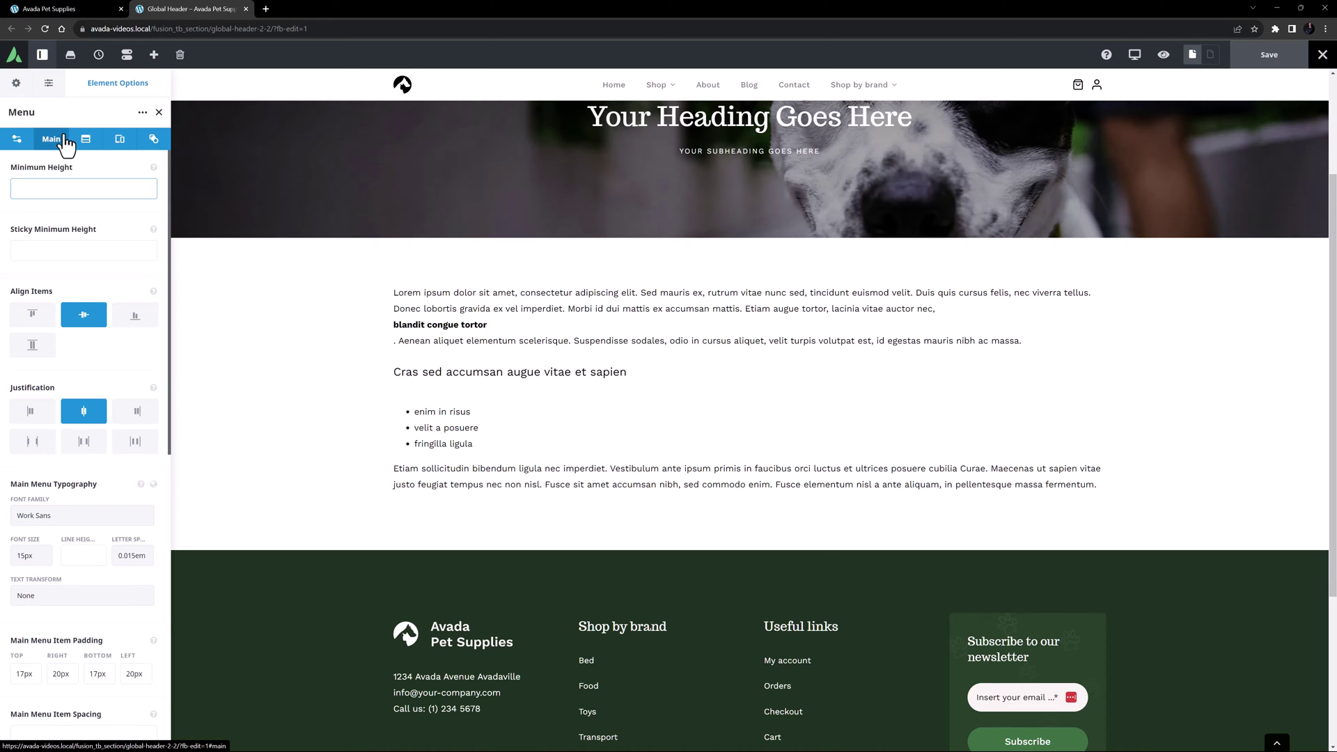
click(55, 9)
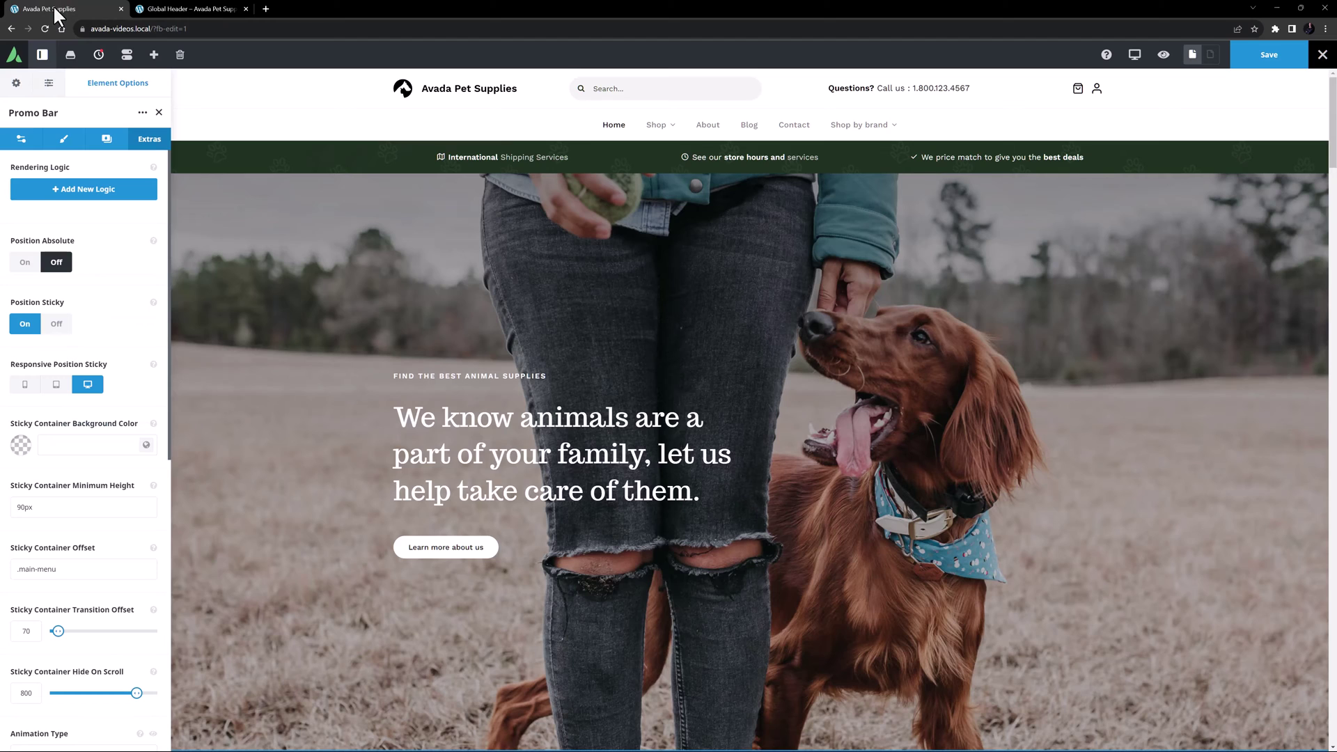